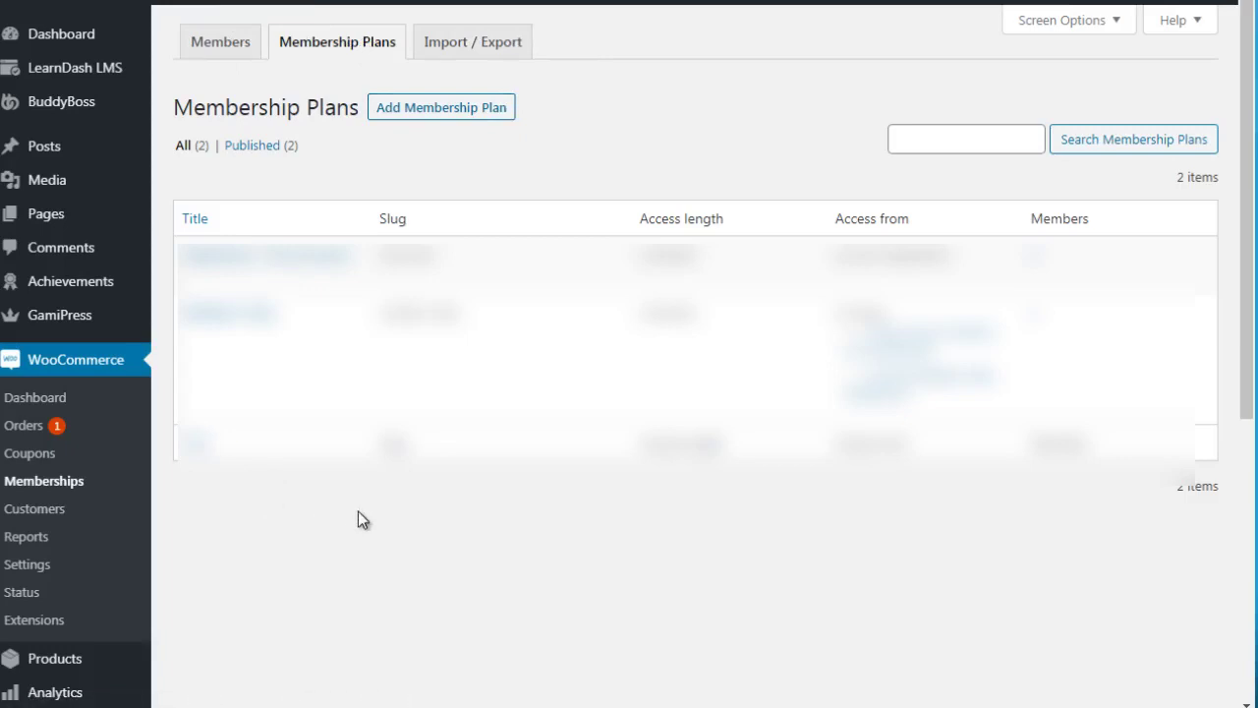
Step: Create a new membership plan titled "Free Level 2"
left_click(456, 110)
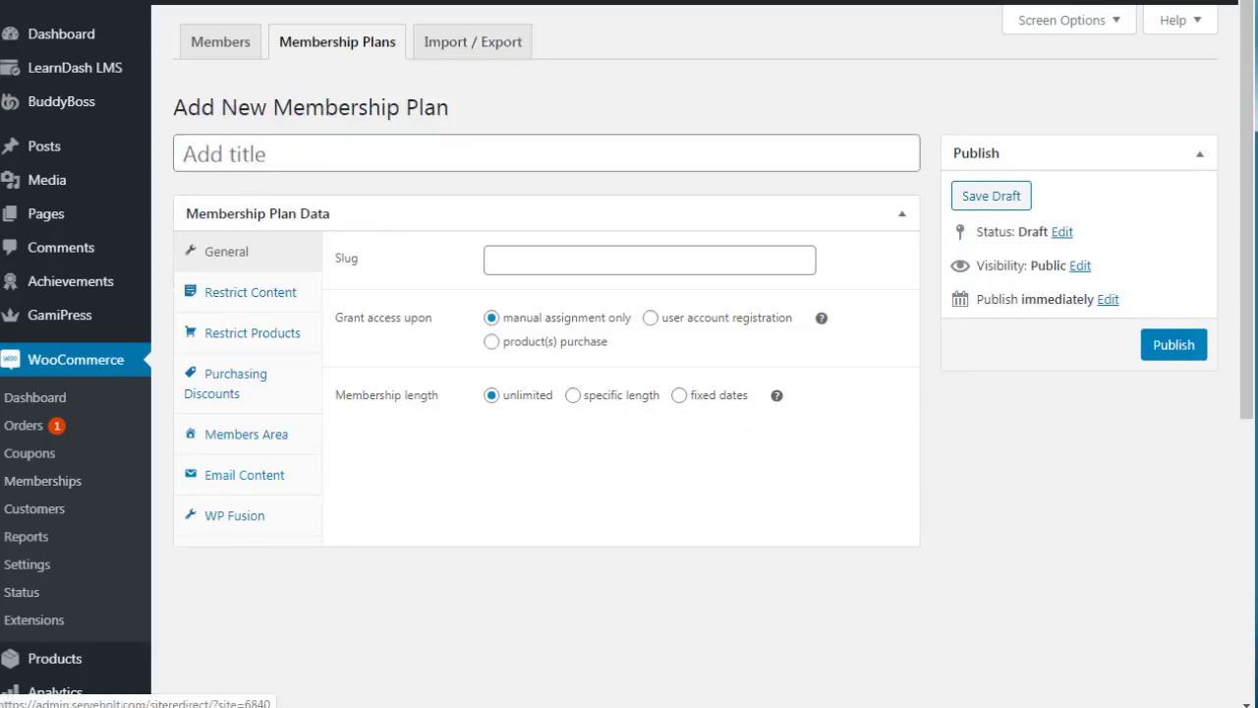
left_click(298, 152)
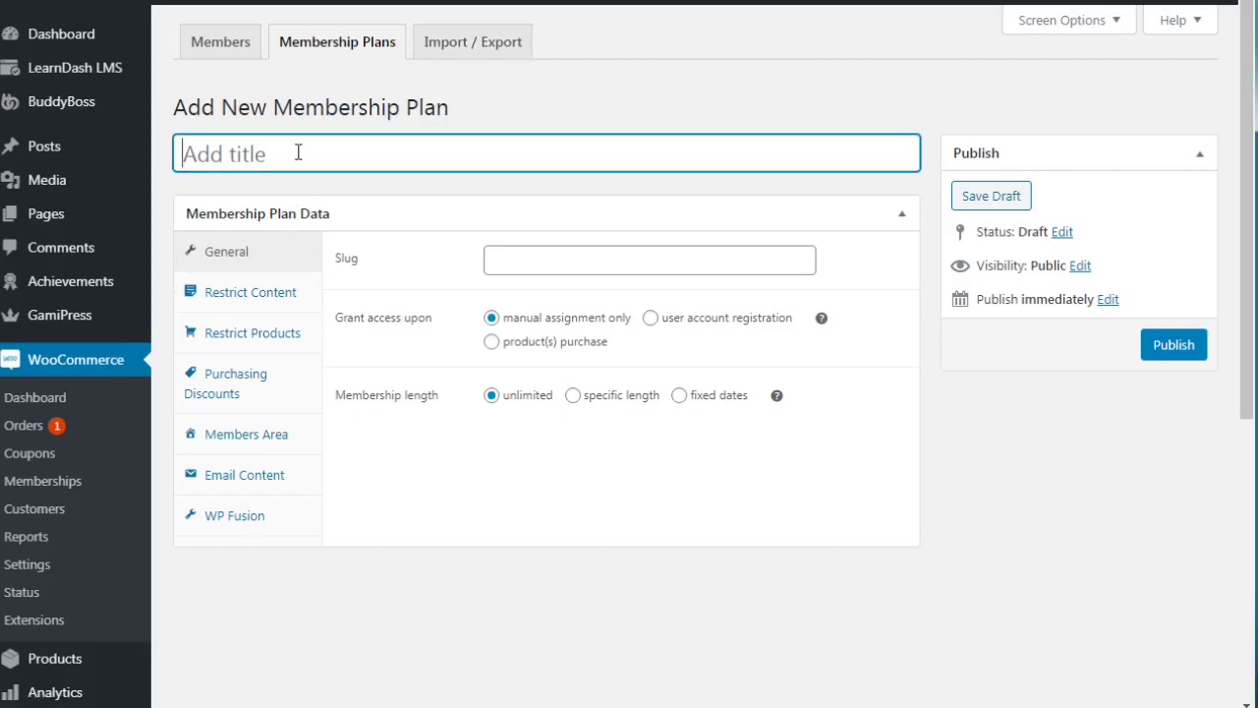
type("F")
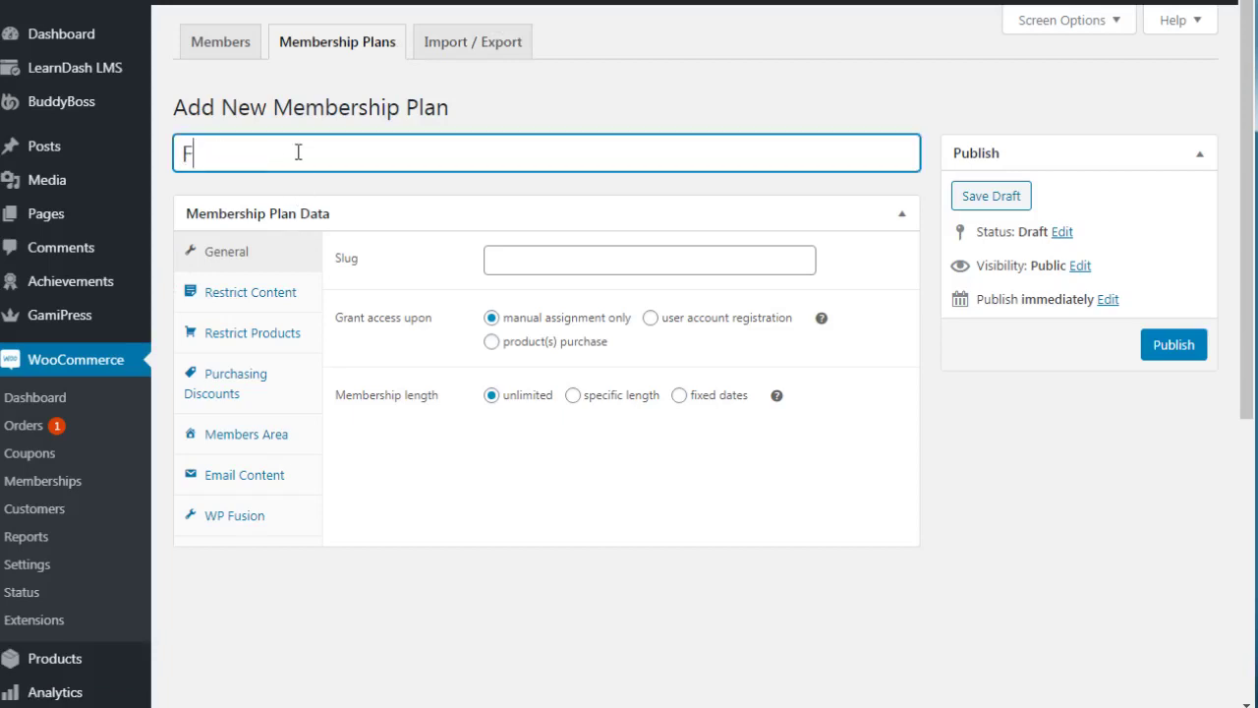
type("ree Level 2")
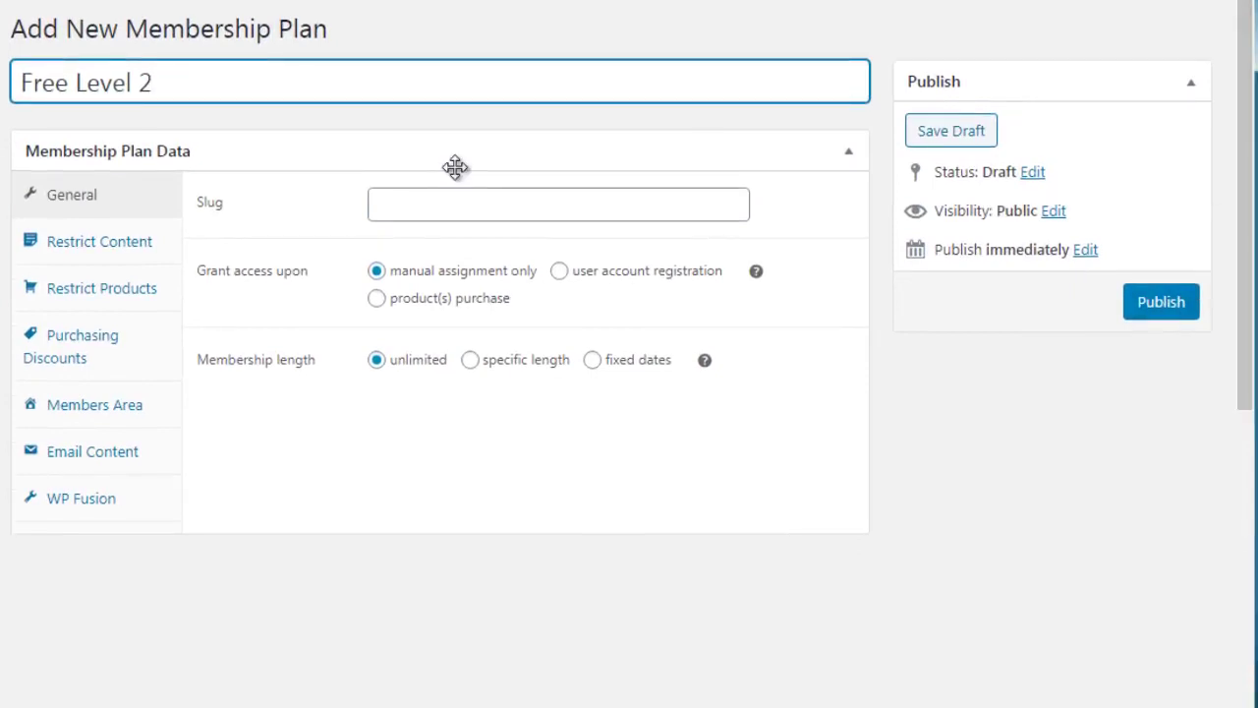
Step: Set the membership plan's slug to "free-level-2-test"
left_click(411, 208)
type("f")
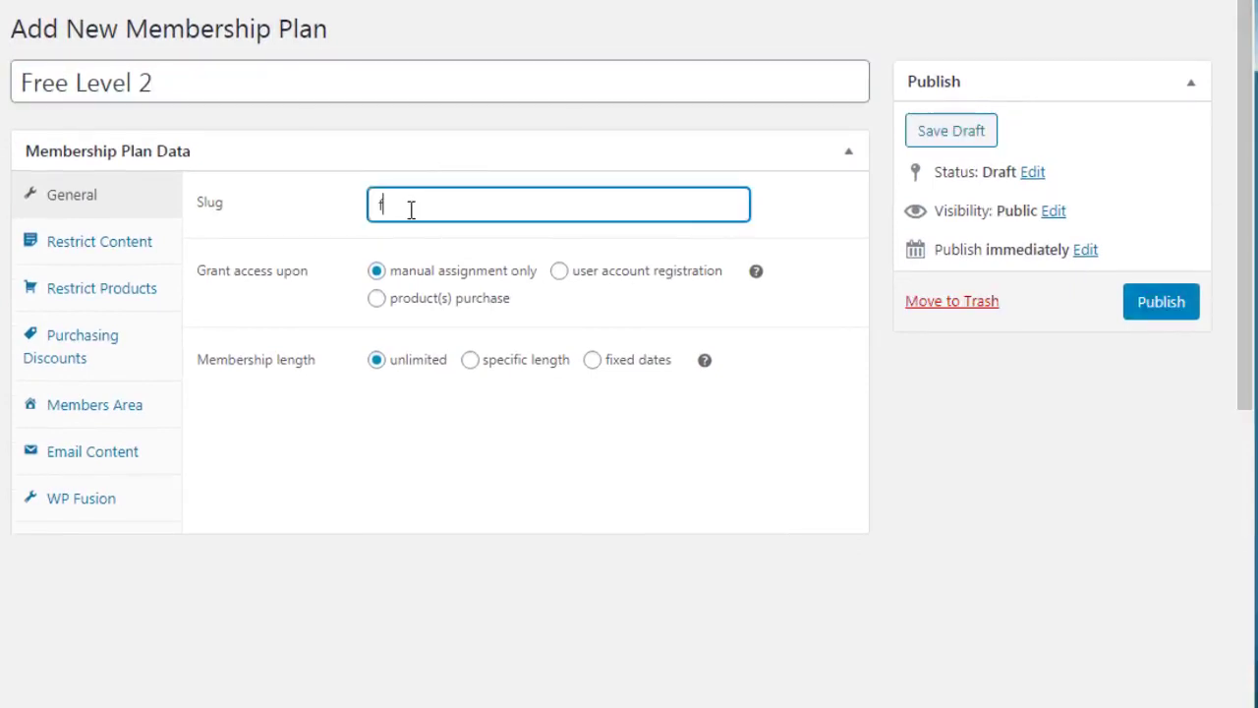
type("ree-level-2-test")
left_click(334, 532)
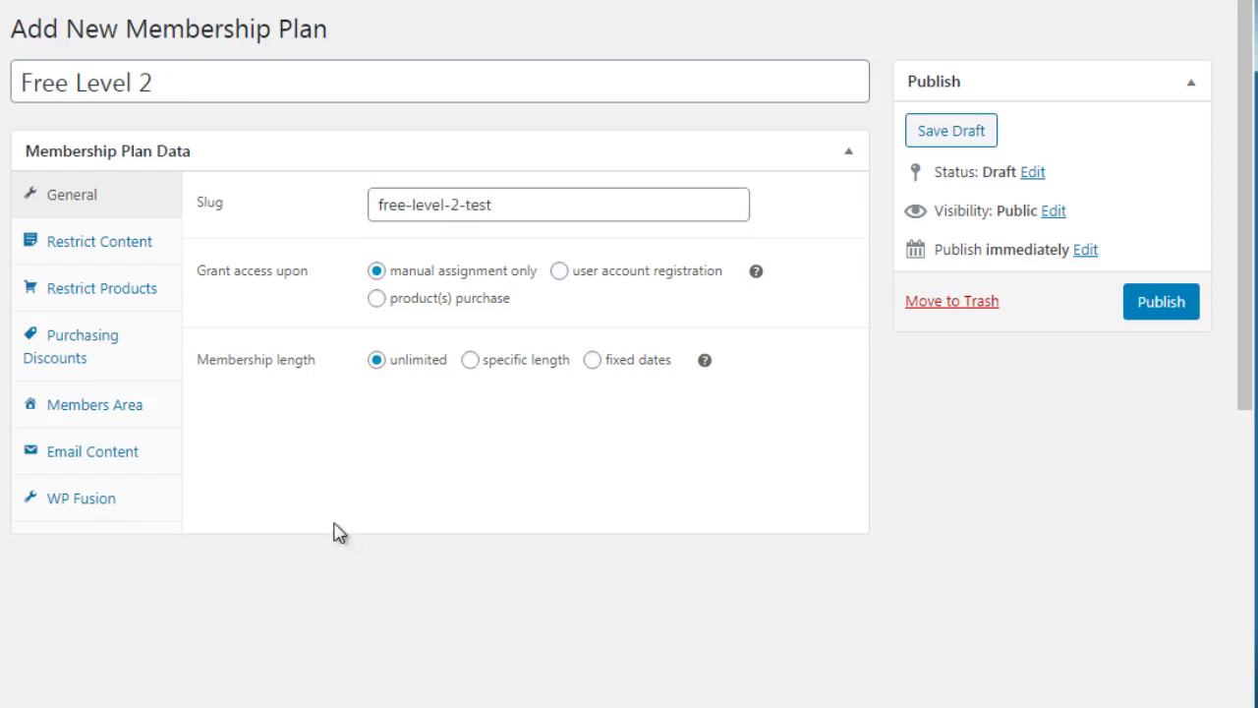
Step: Grant access to the plan upon user account registration in the general settings
key("ctrl+plus")
key("ctrl+plus")
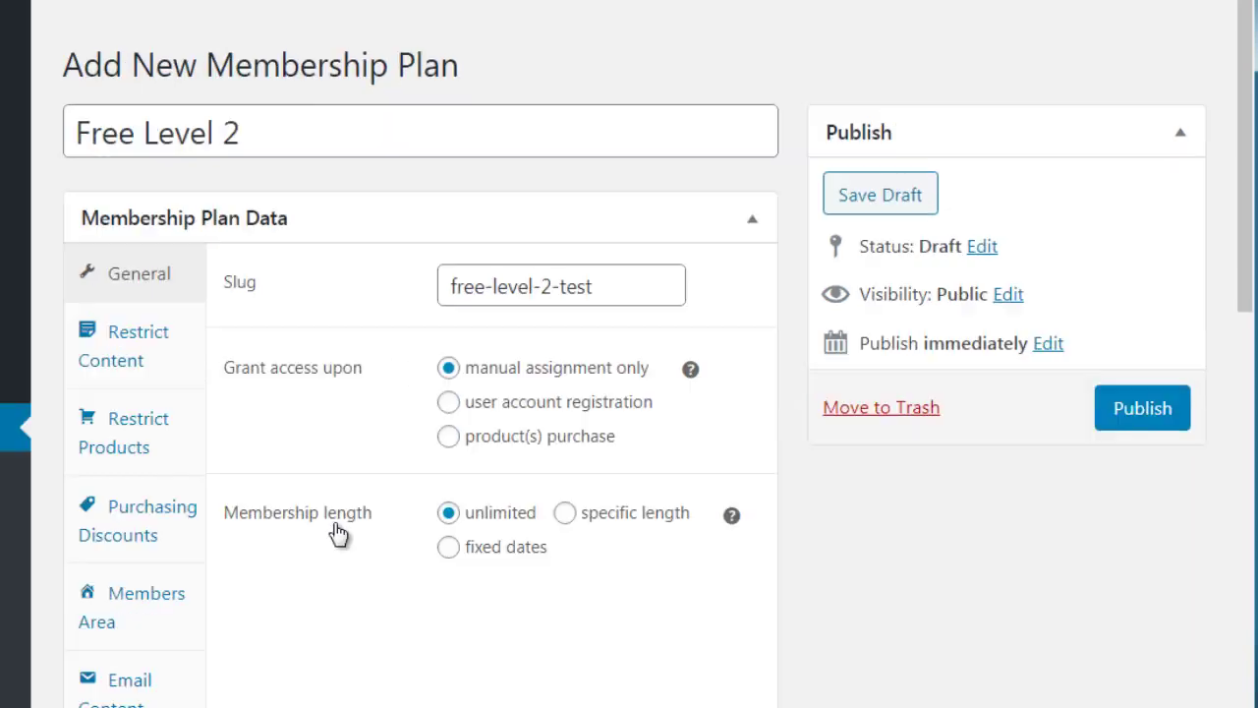
left_click_drag(1246, 124, 1246, 451)
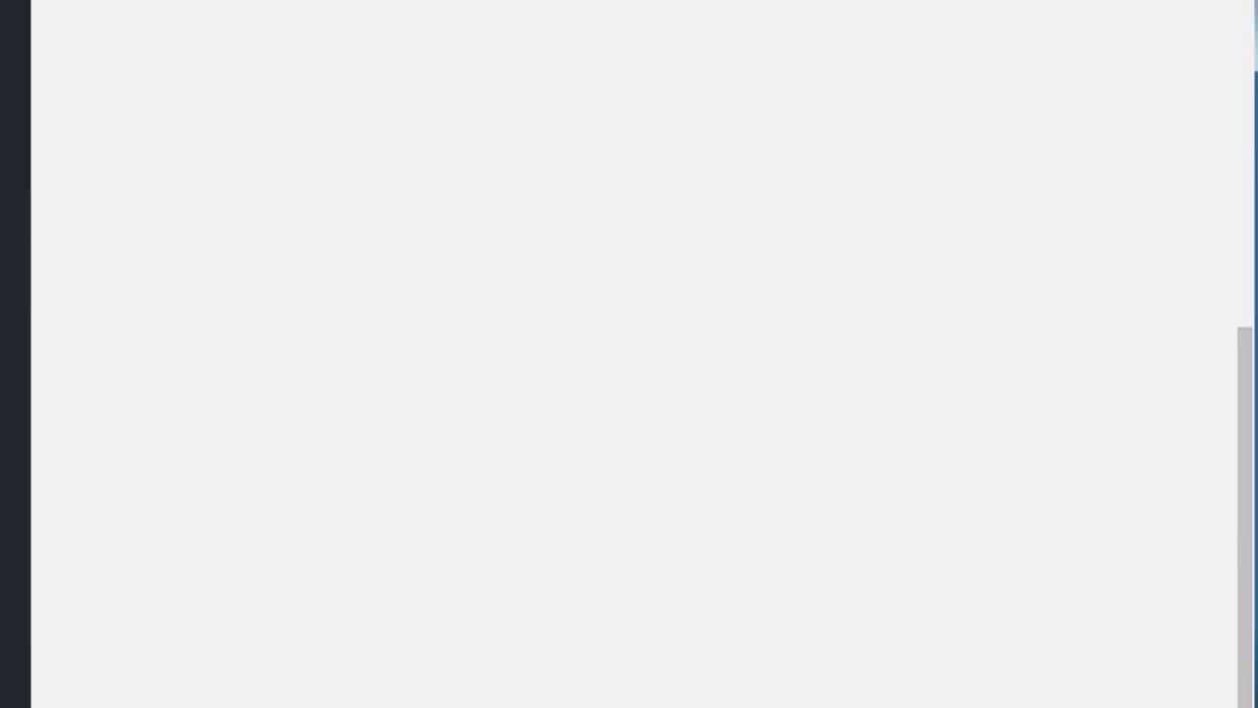
key("ctrl+minus")
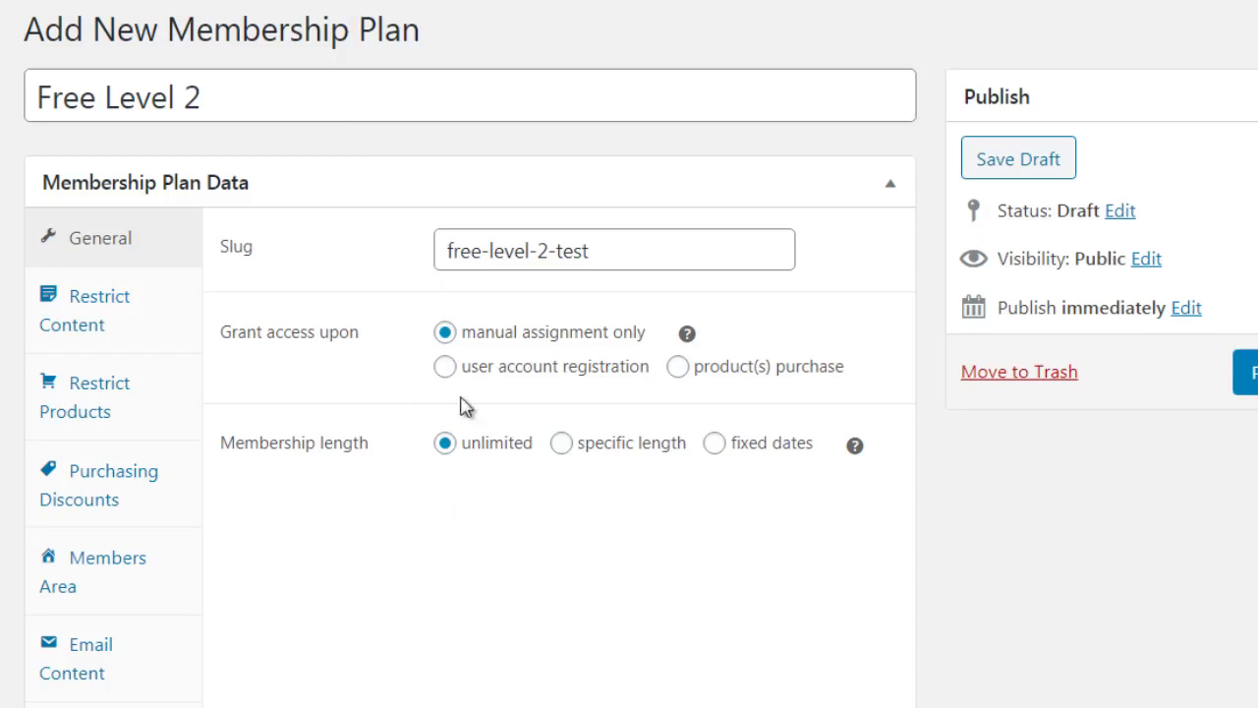
left_click(518, 379)
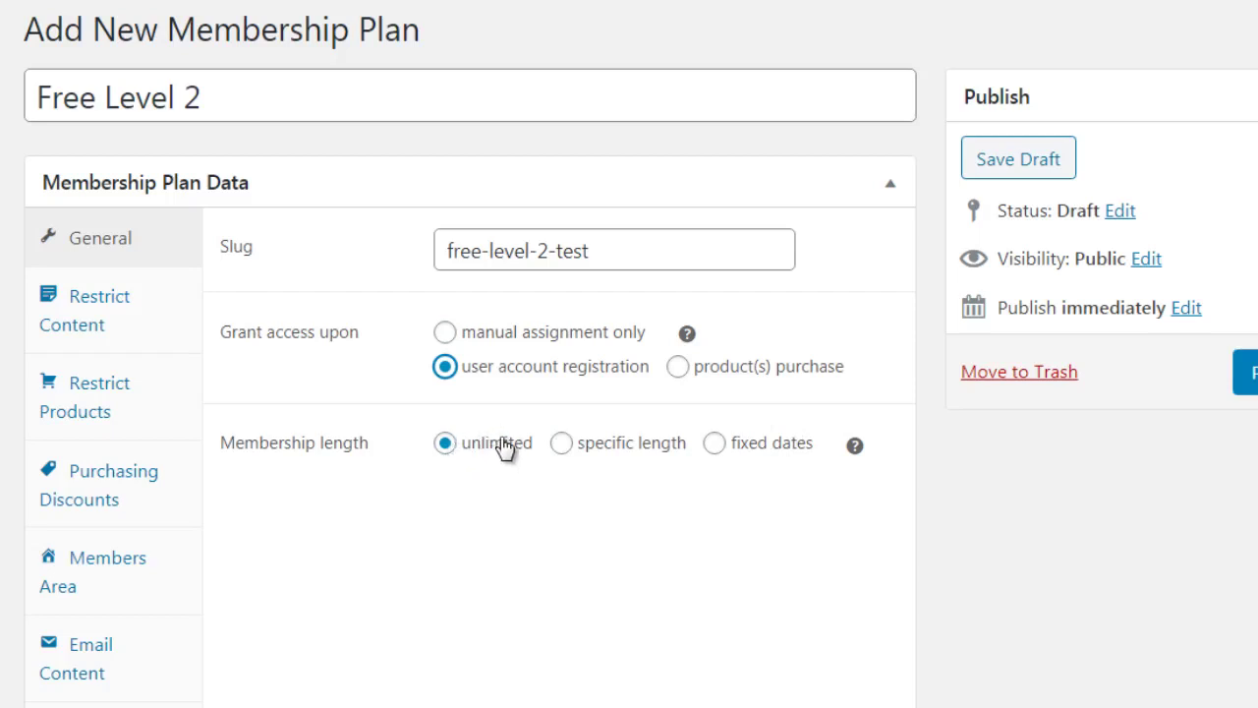
left_click(165, 318)
left_click(168, 262)
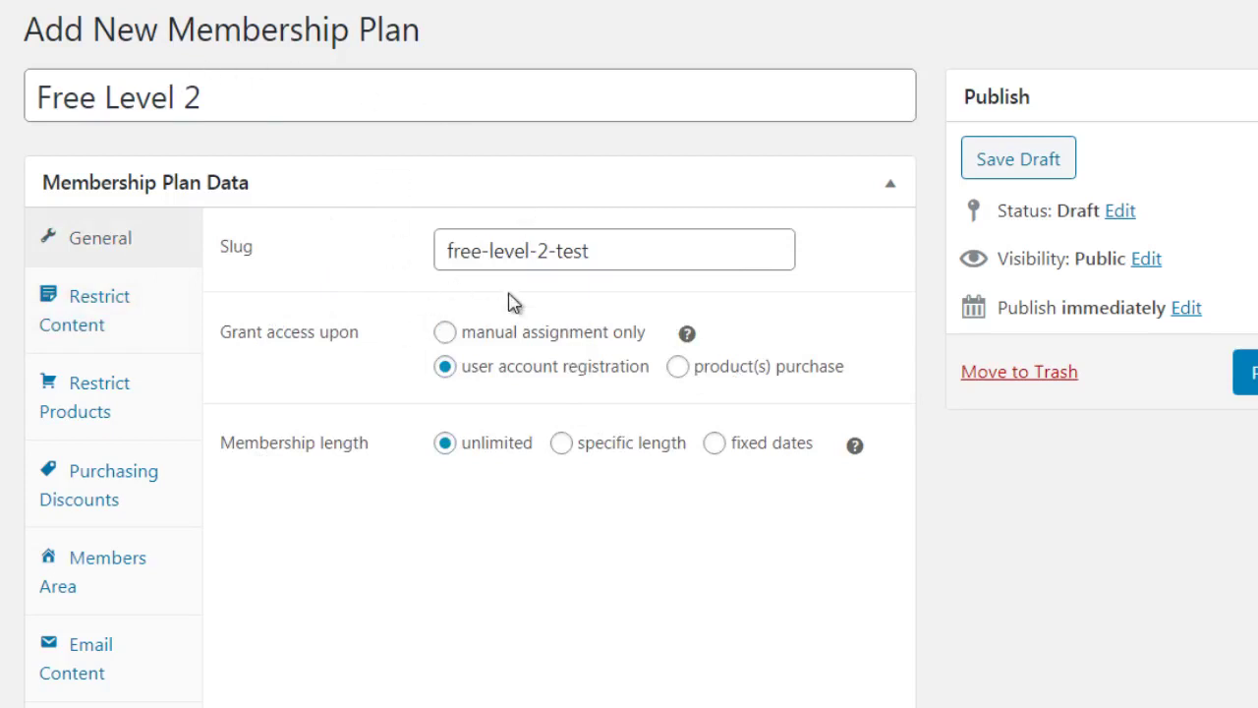
Step: Add a content restriction rule to the plan and set its type to Pages
left_click(167, 354)
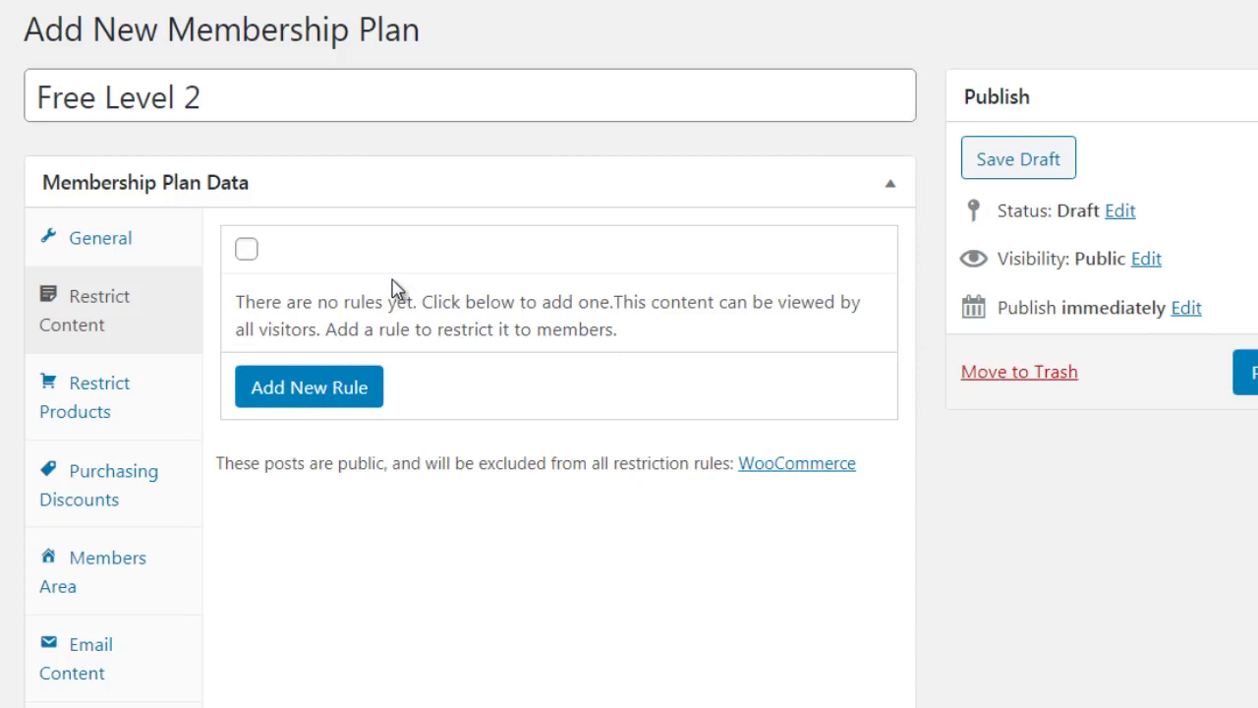
left_click(246, 252)
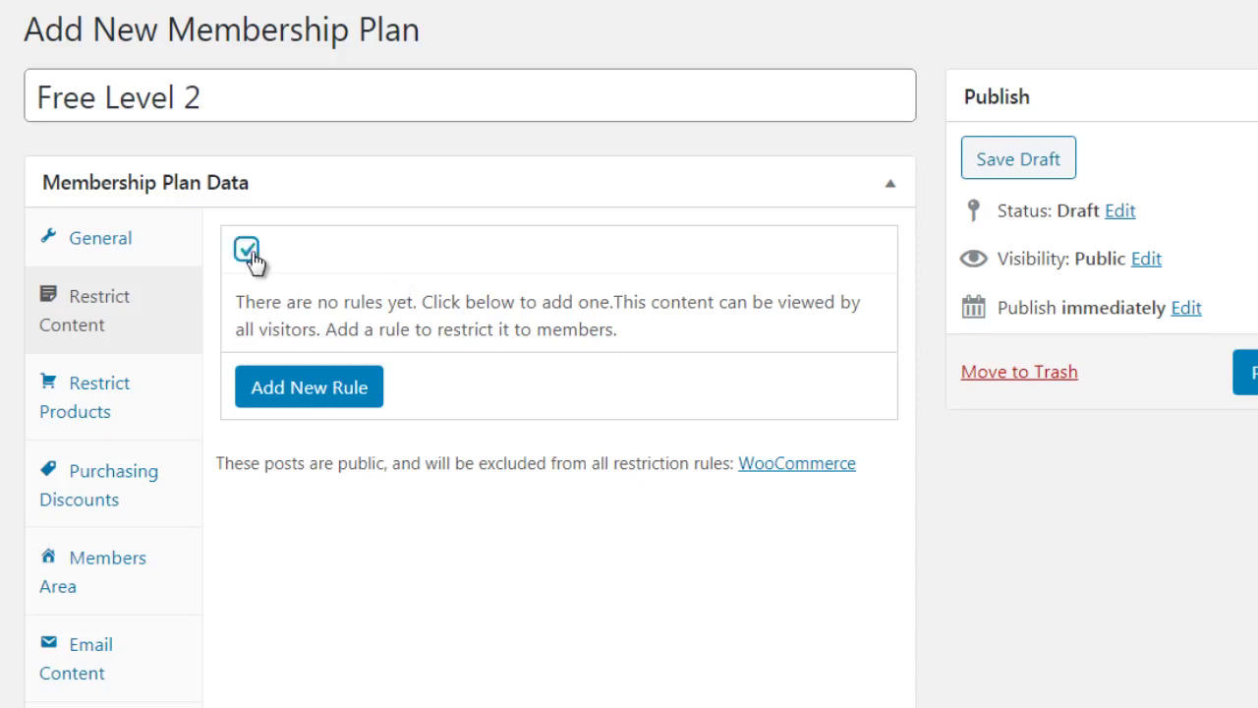
left_click(338, 393)
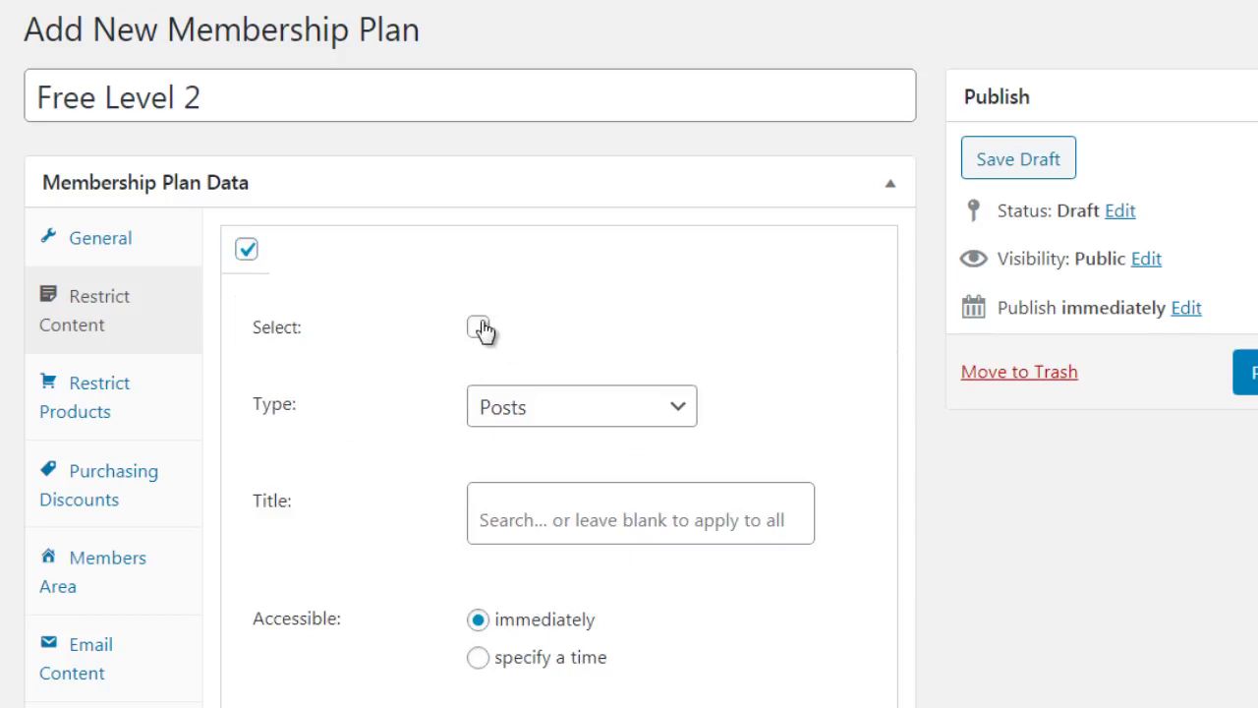
left_click(519, 420)
scroll(529, 371, "down", 1)
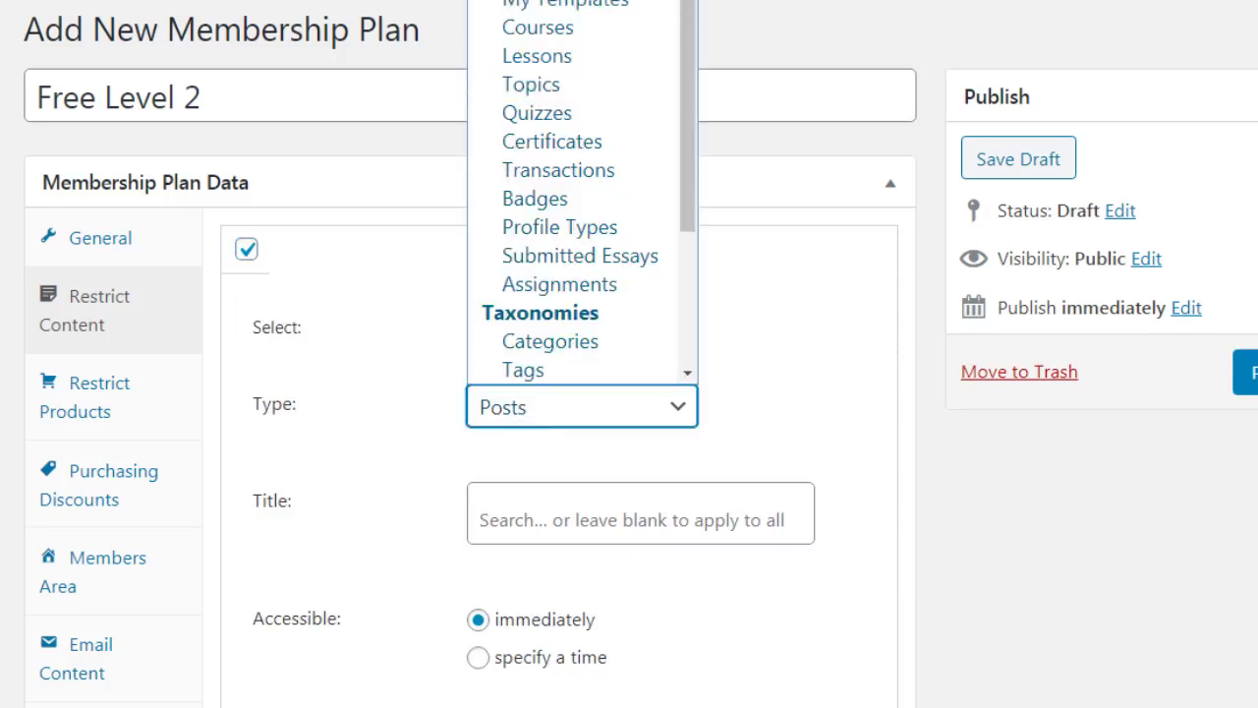
left_click(524, 0)
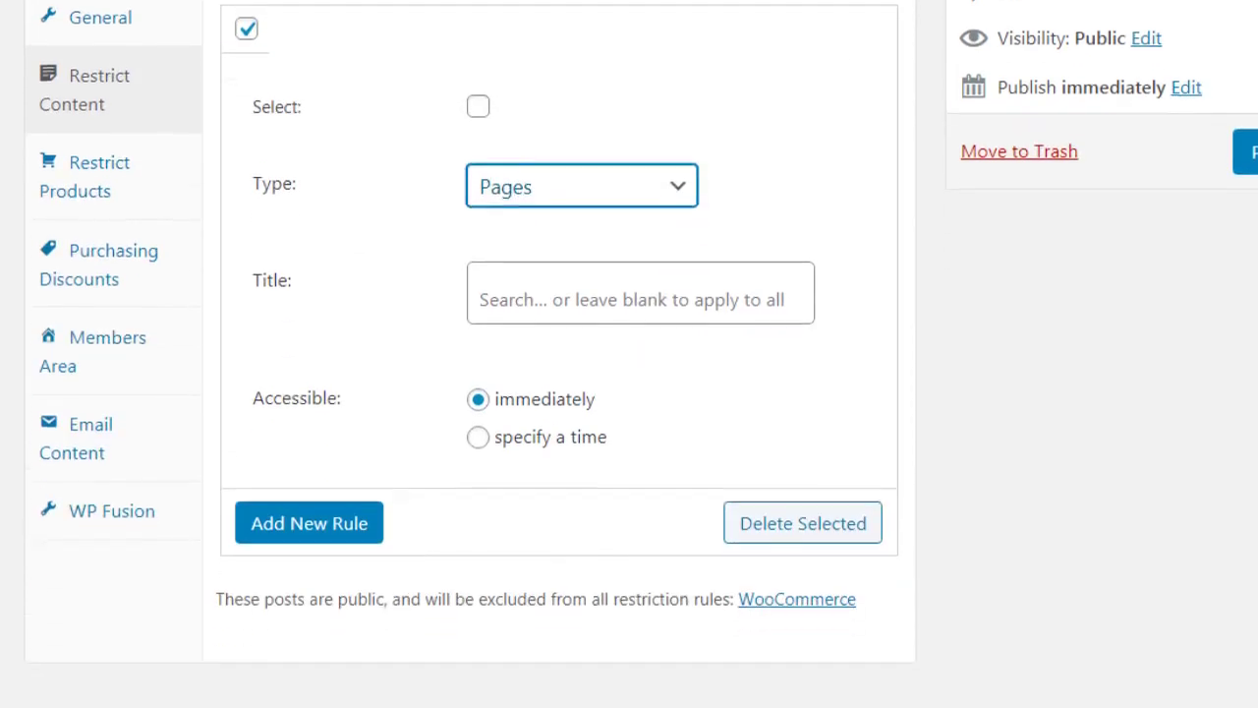
left_click(932, 291)
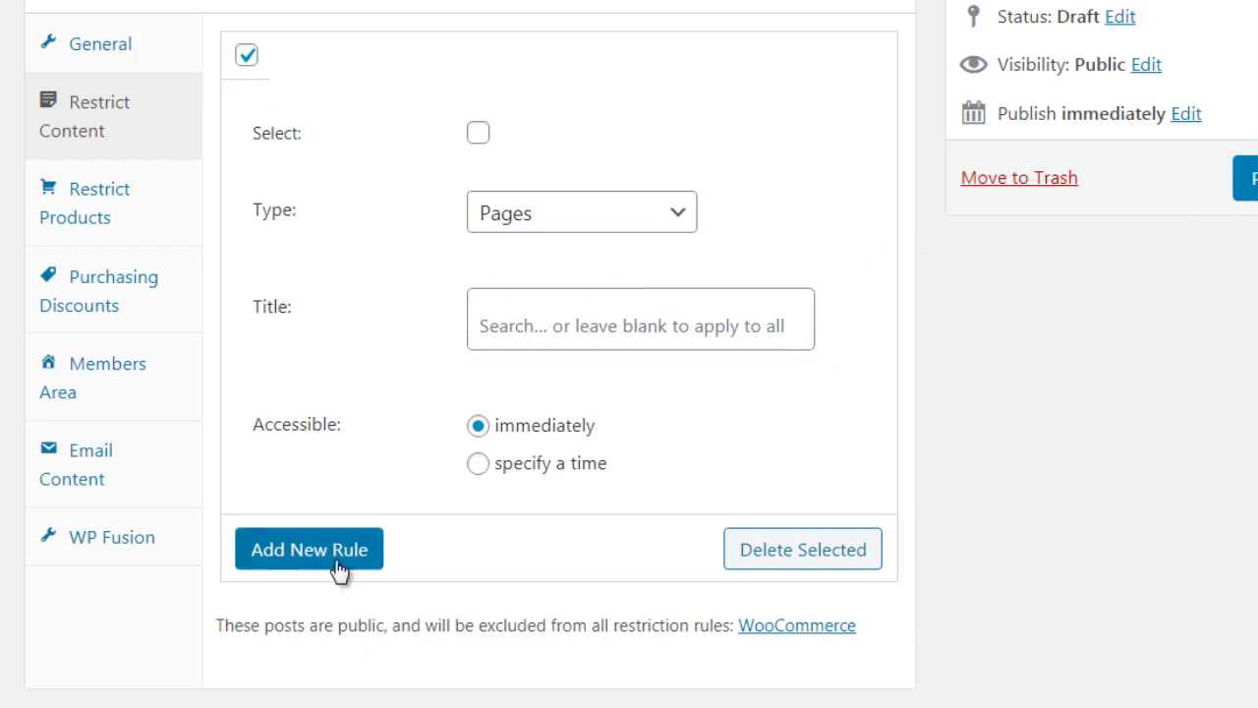
Step: Look over the rule's content types and try making access start at a specified time, returning it to immediately
left_click(525, 226)
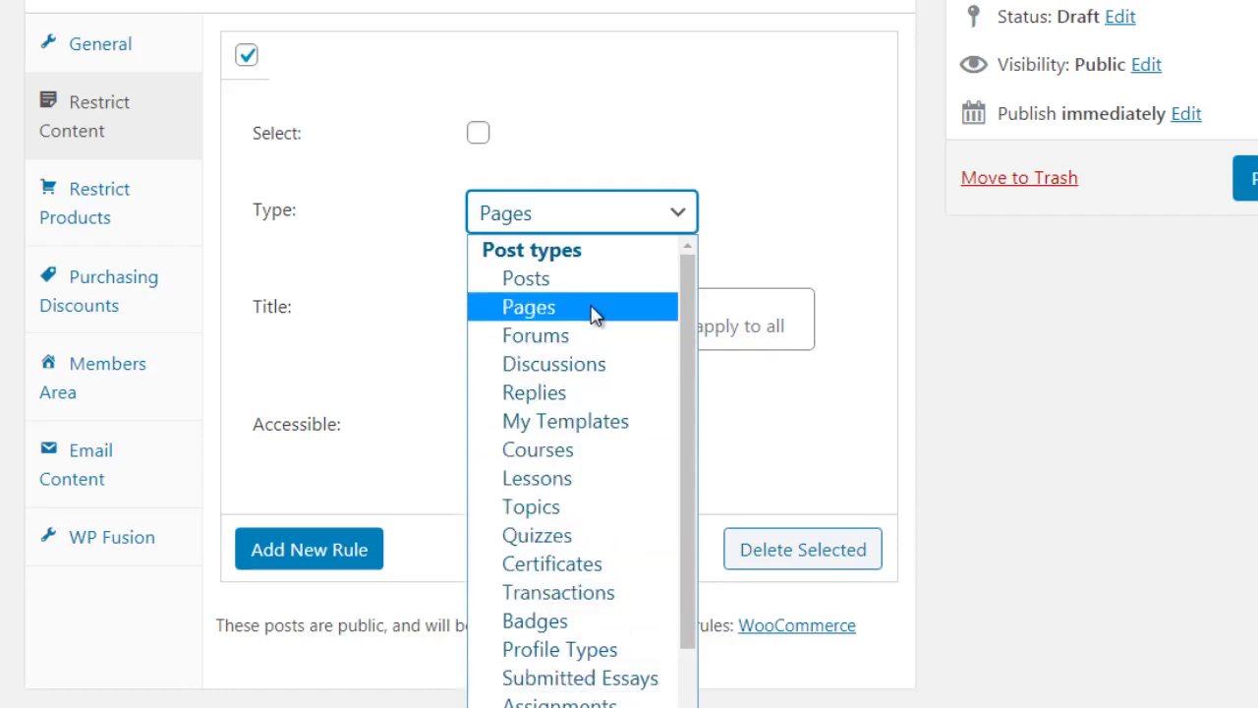
left_click(930, 368)
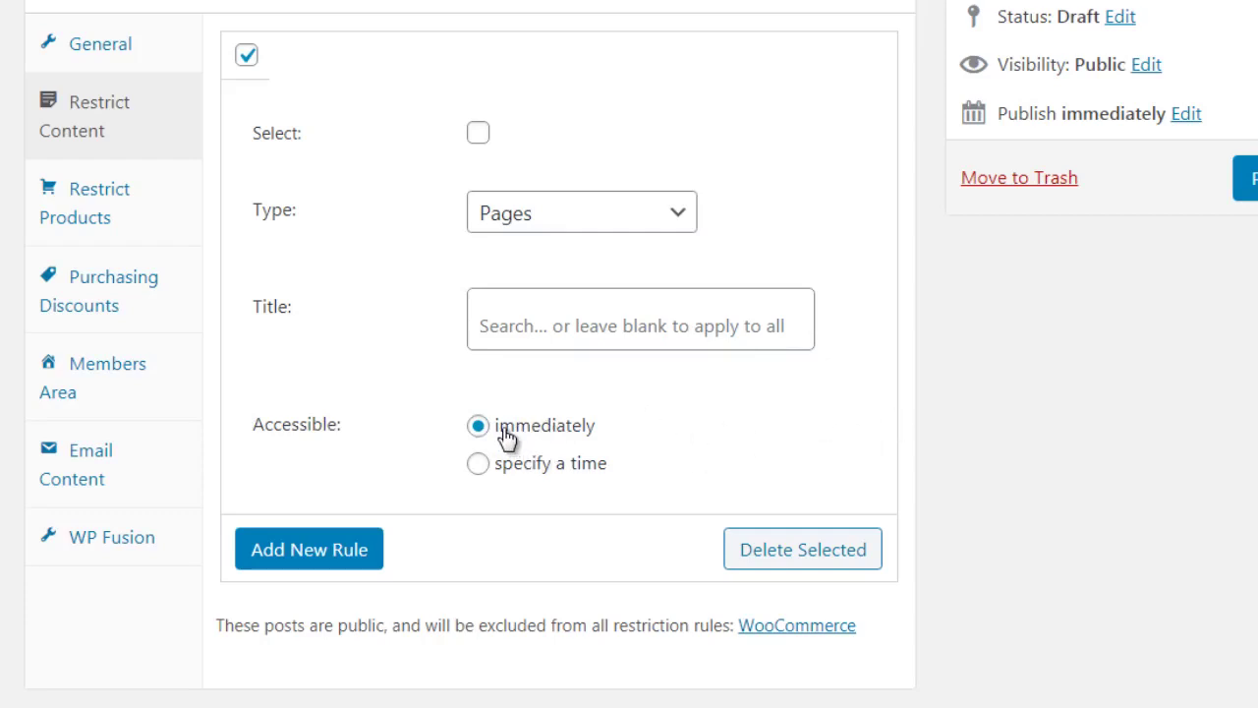
left_click(513, 471)
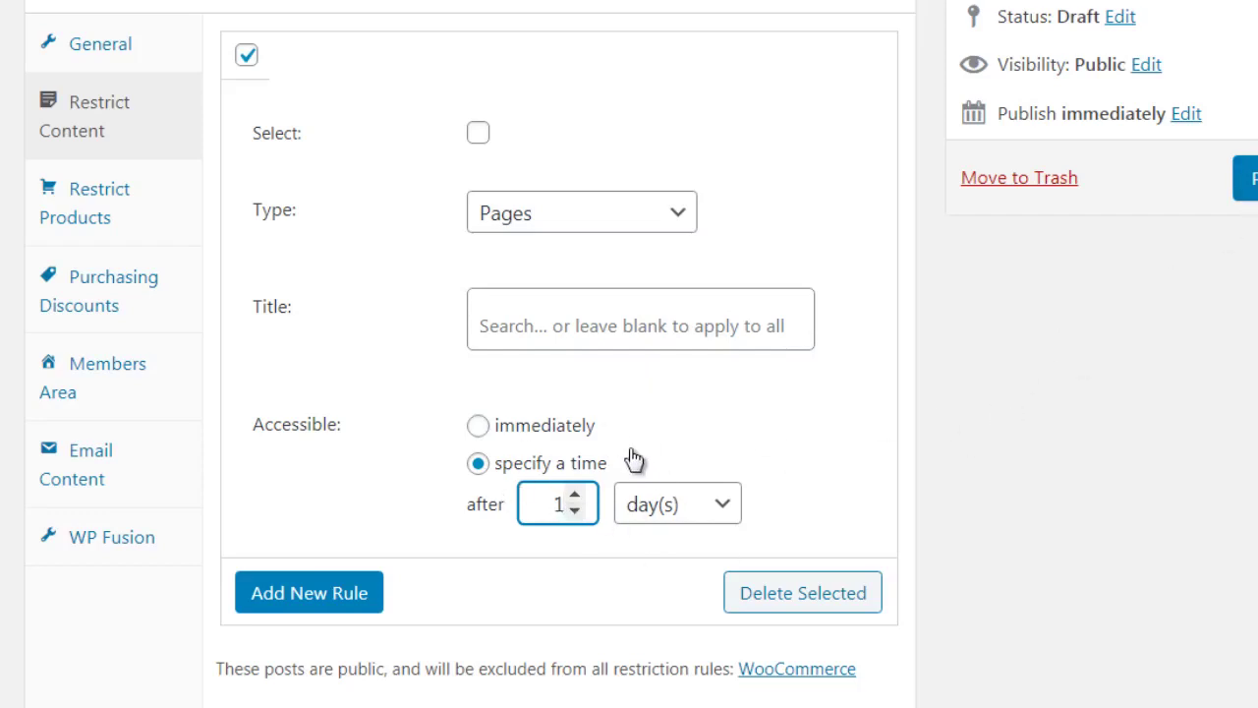
left_click(580, 427)
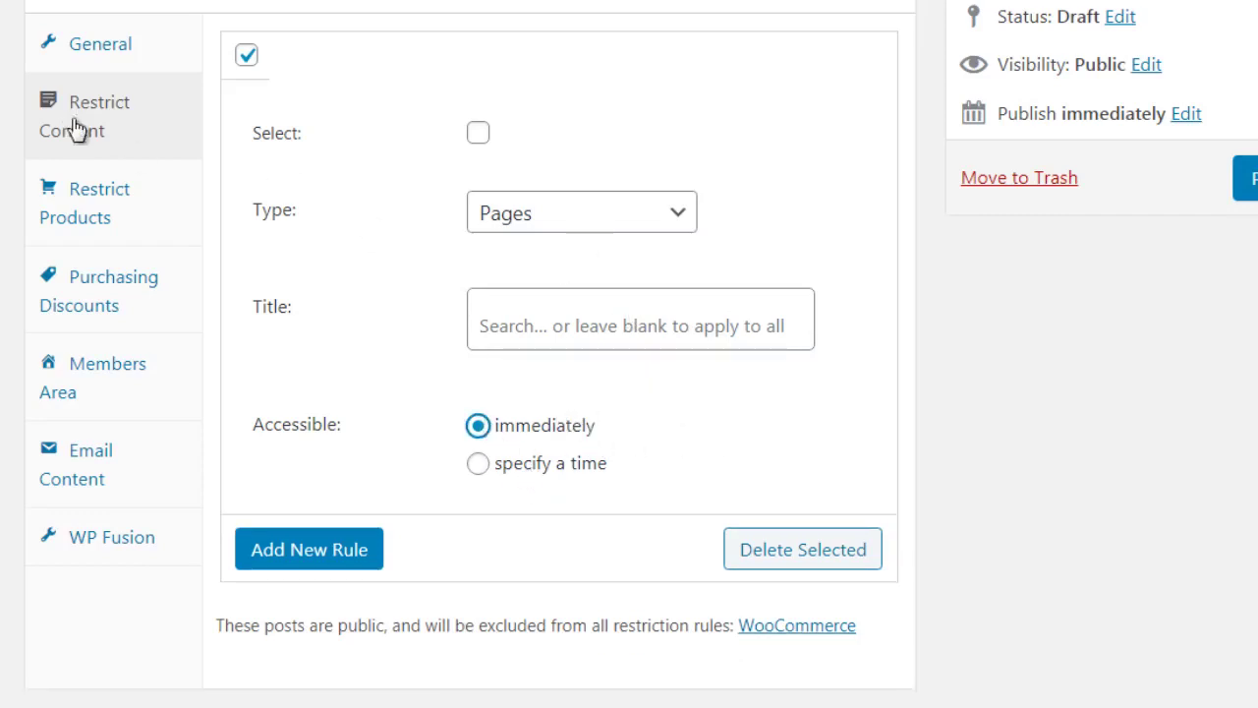
Step: Add a product restriction rule to the plan, keeping its type as Products
left_click(178, 208)
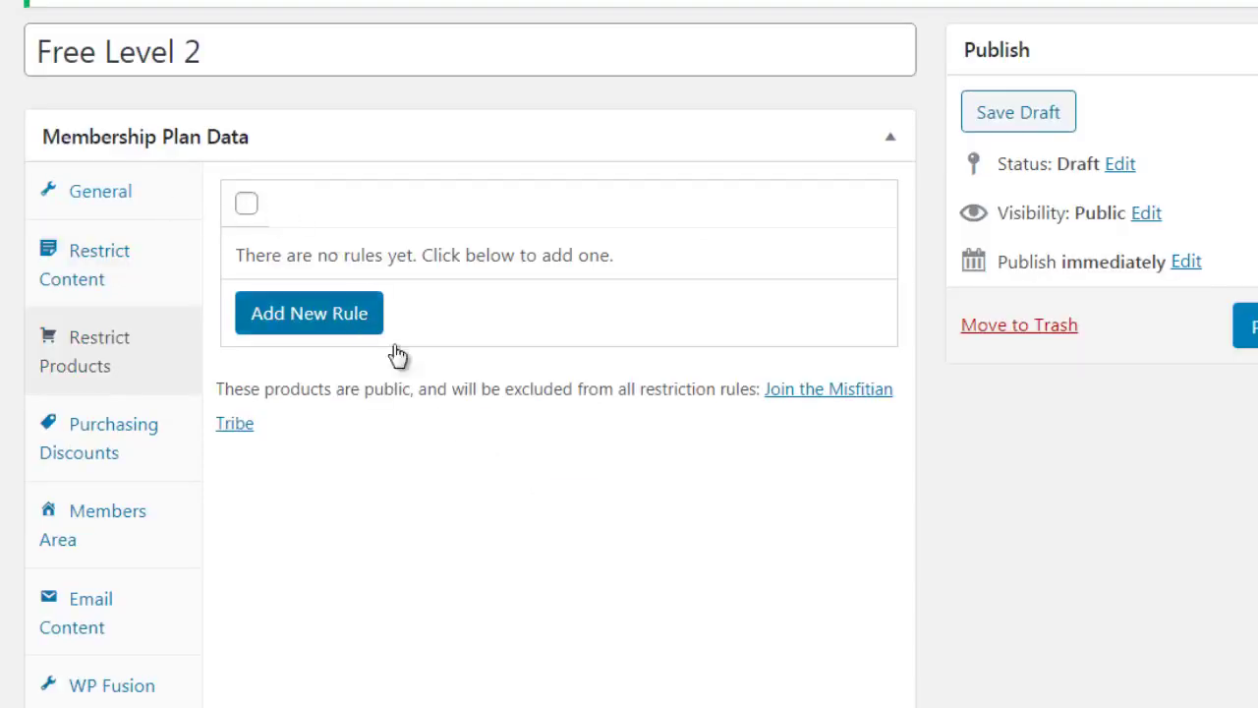
left_click(351, 317)
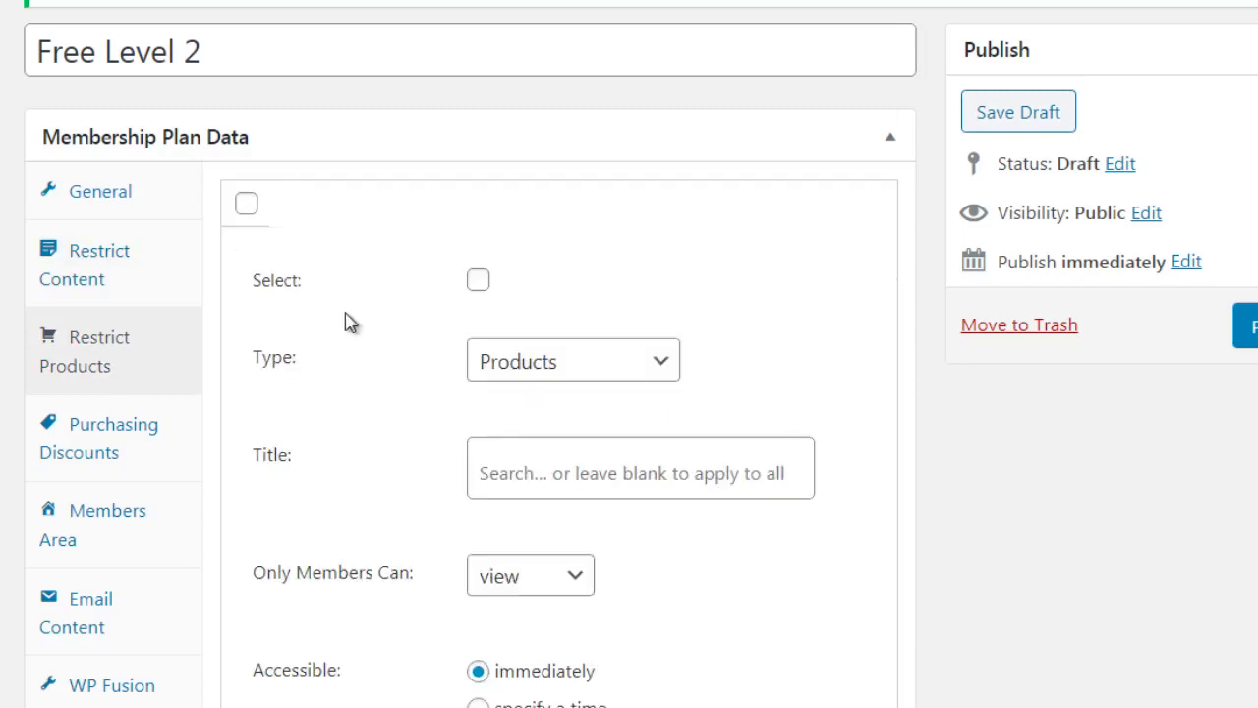
left_click(512, 382)
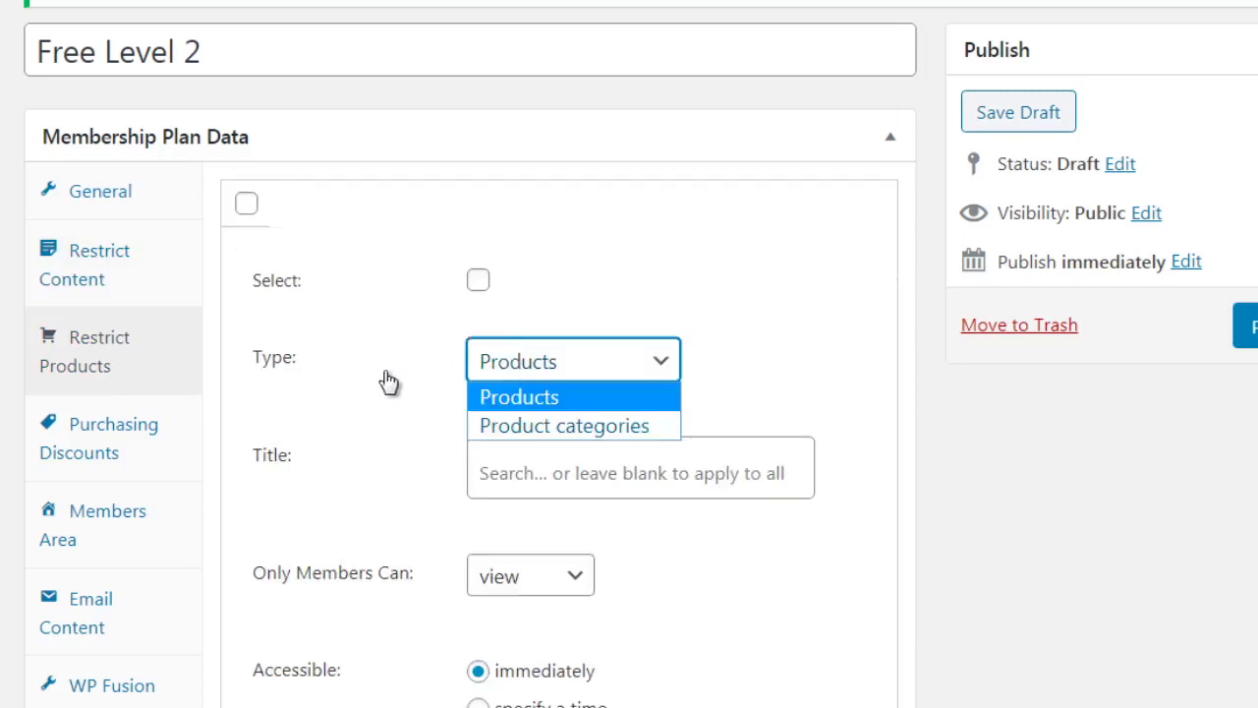
left_click(220, 352)
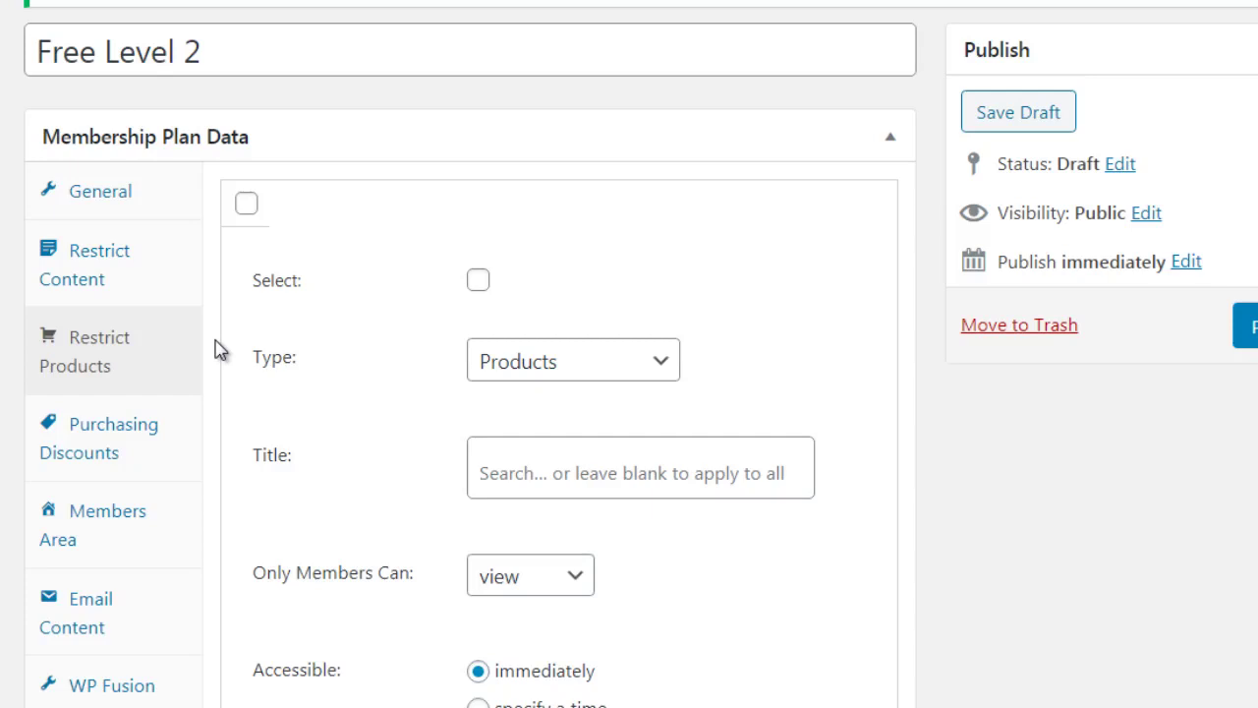
left_click_drag(220, 351, 429, 124)
left_click(429, 128)
left_click(475, 119)
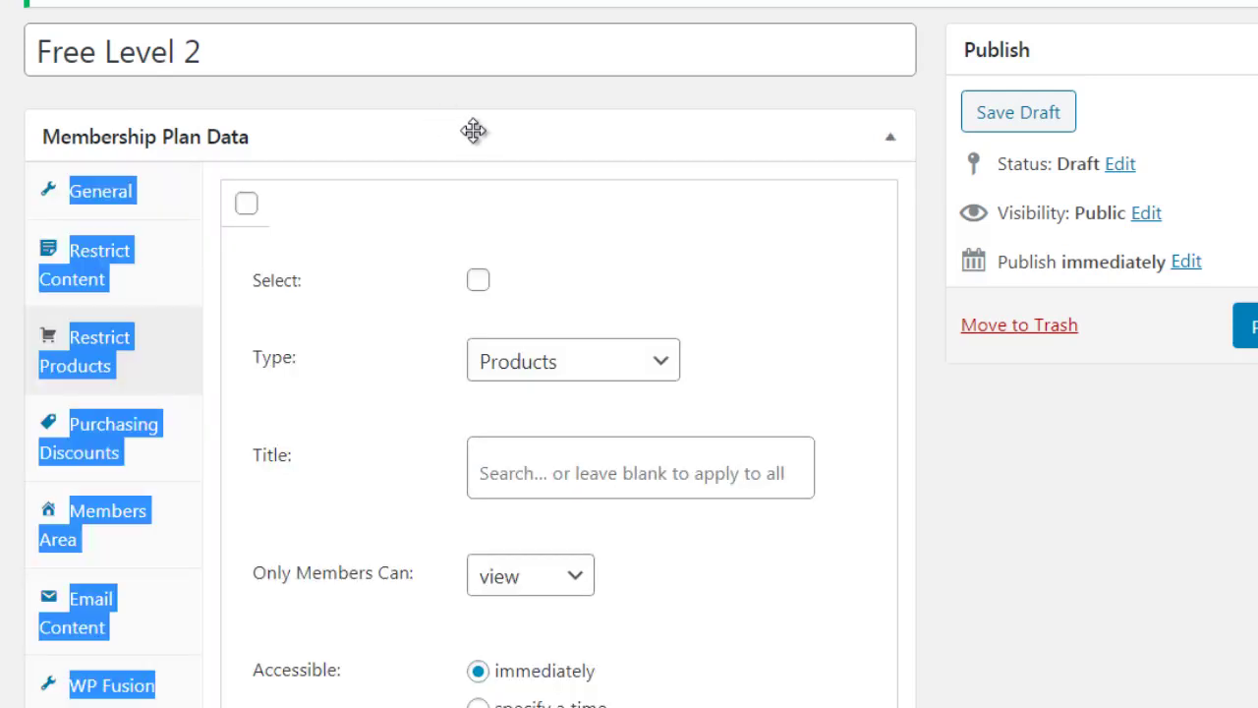
left_click(700, 98)
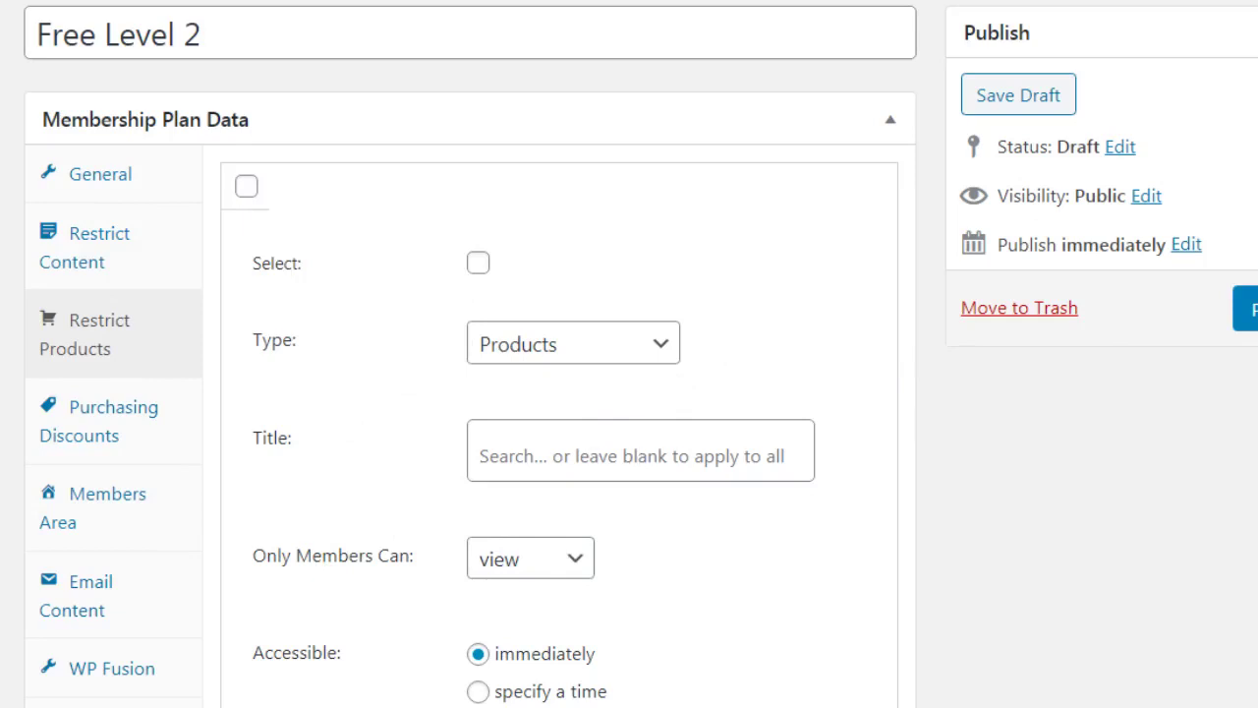
Step: Select the product restriction rule and add a purchasing discount, keeping Products as its target and % as its type
left_click(476, 266)
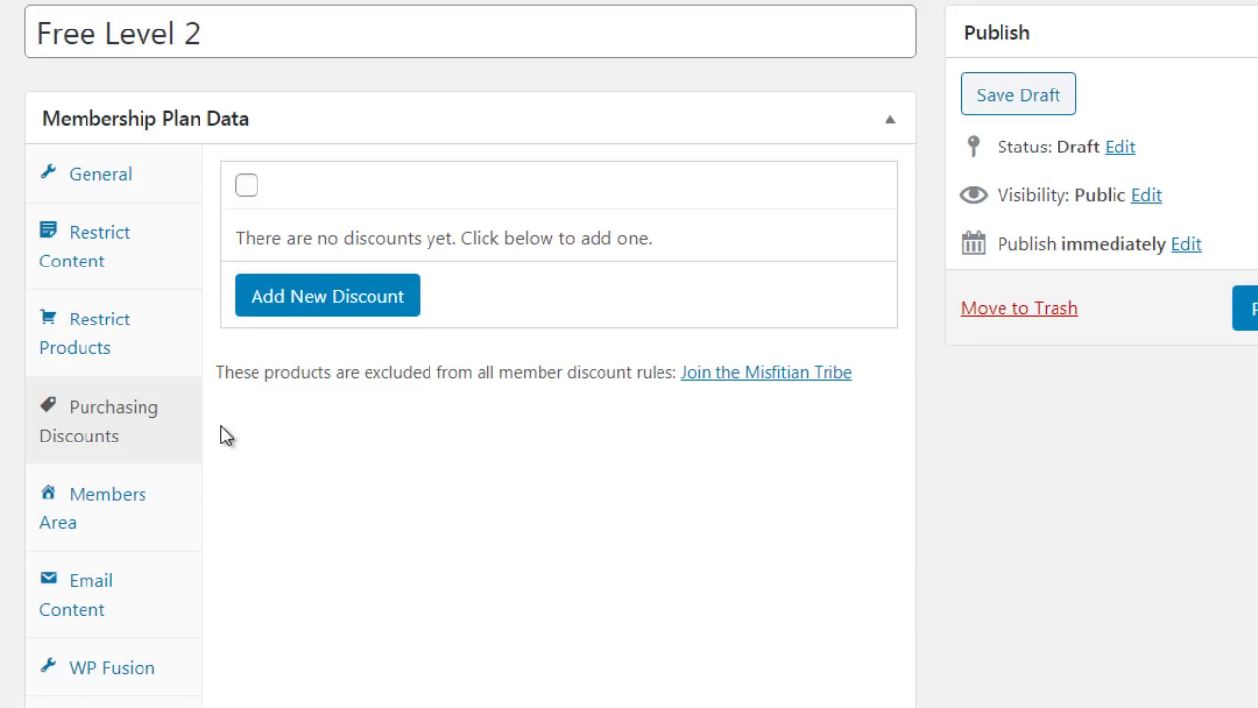
left_click(358, 299)
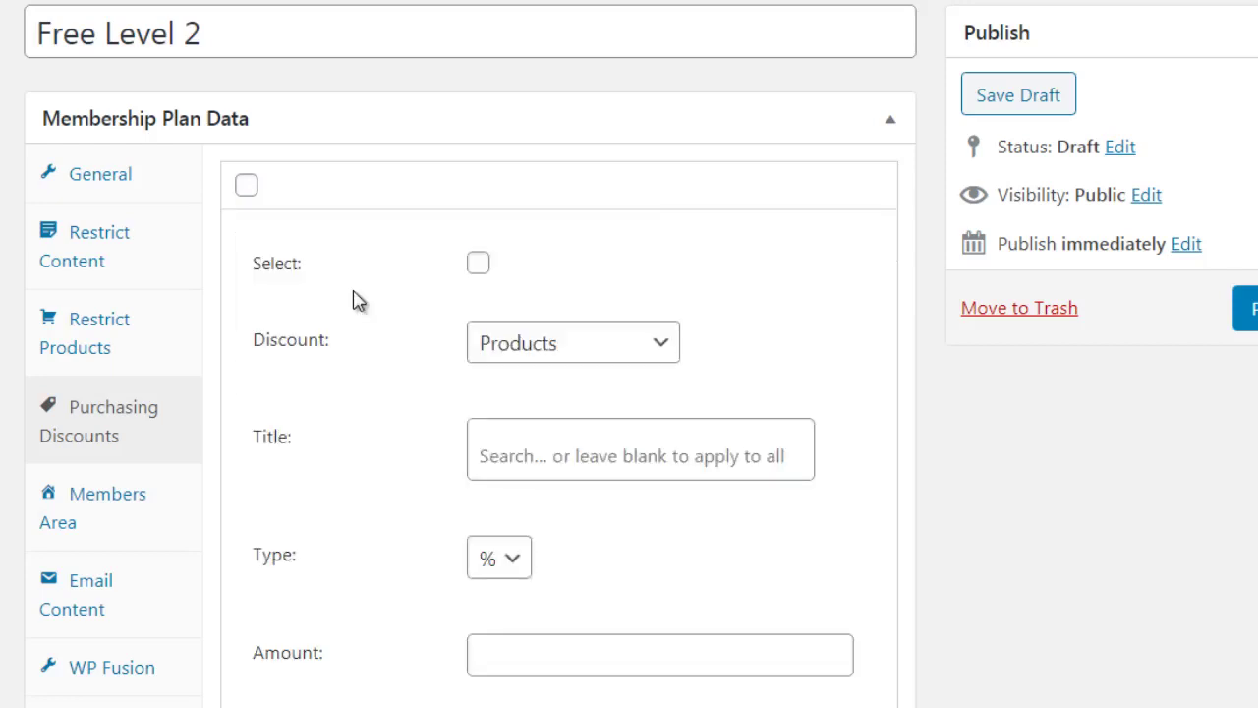
left_click(512, 361)
left_click(405, 414)
left_click(515, 562)
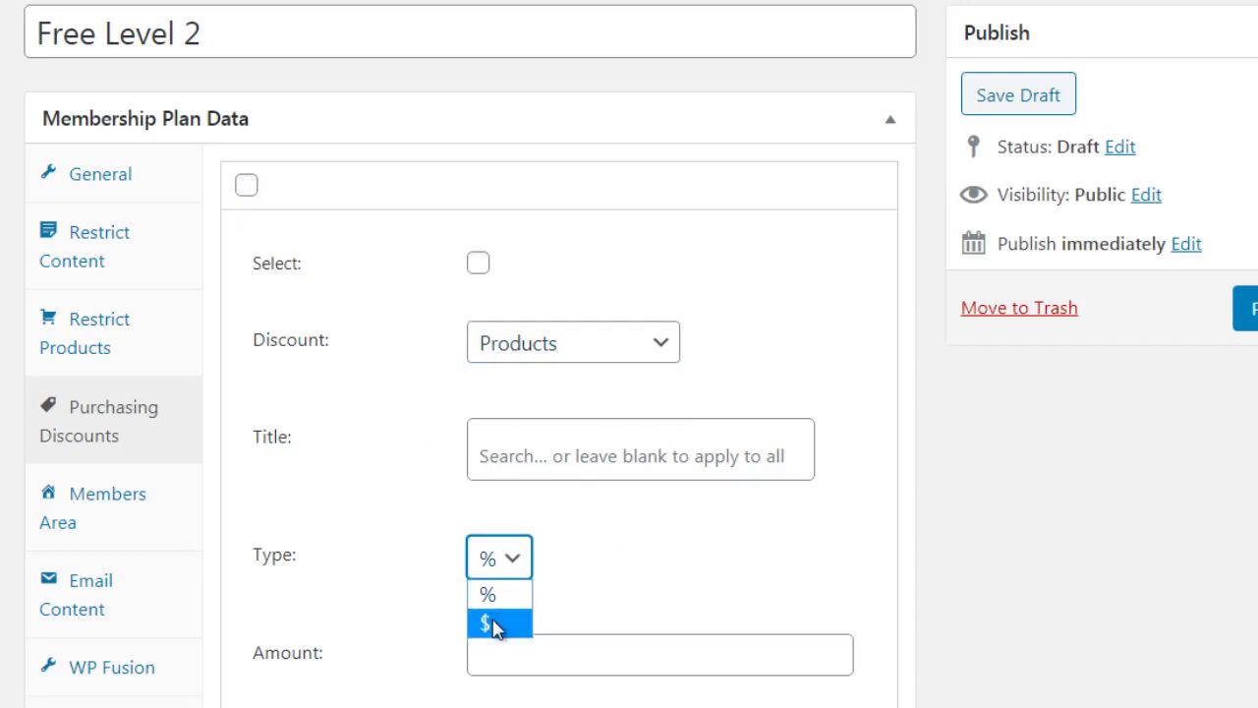
left_click(226, 524)
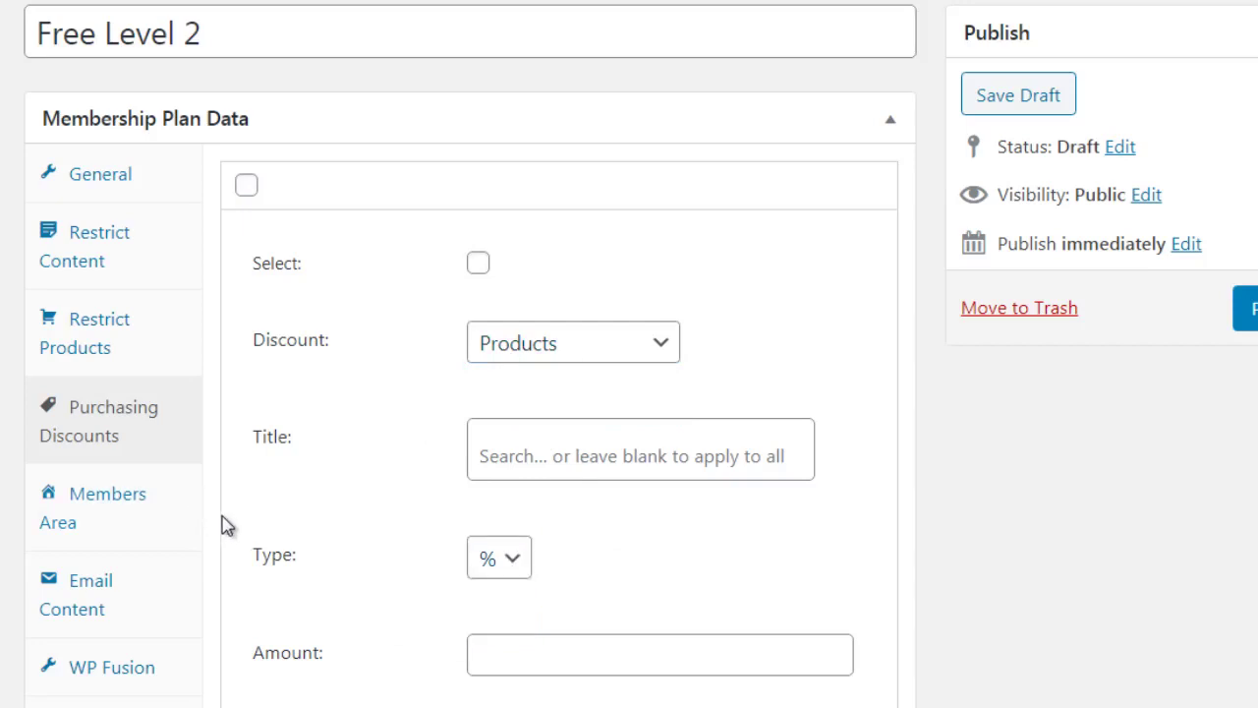
Step: Remove the Content, Products, Discounts, Notes and Manage sections from the plan's members area
left_click(168, 512)
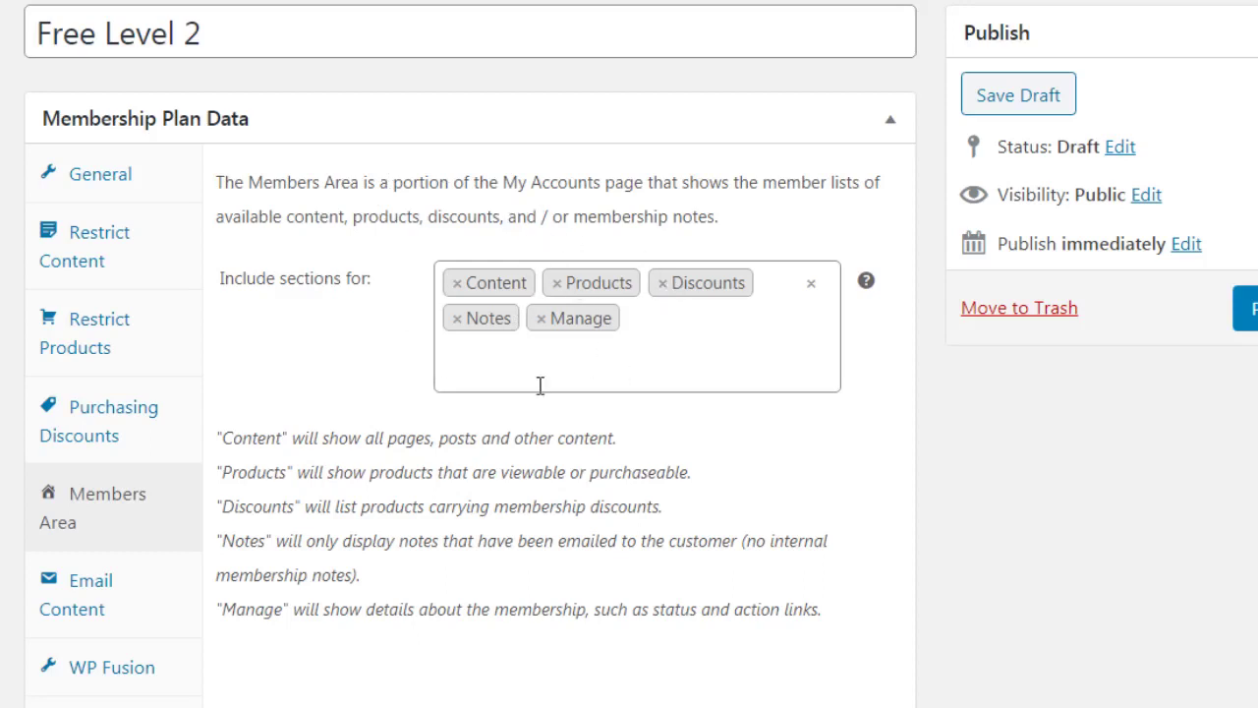
left_click(457, 283)
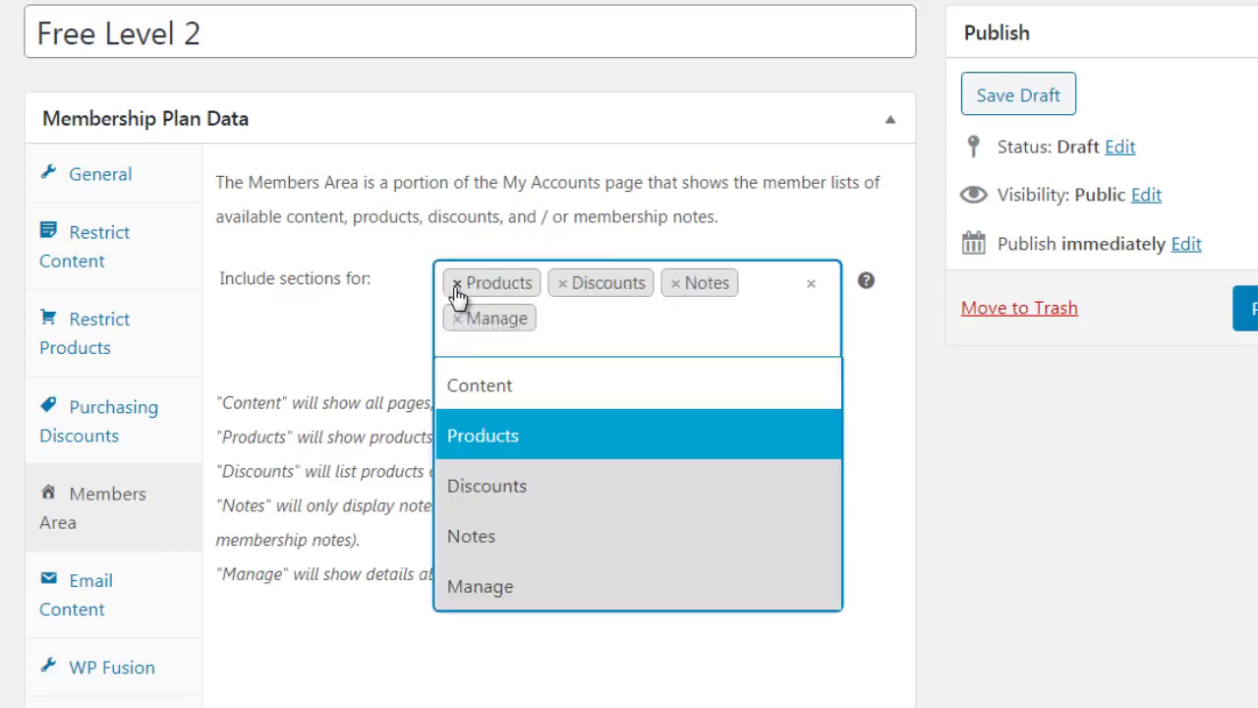
left_click(456, 283)
left_click(457, 283)
left_click(457, 283)
left_click(457, 283)
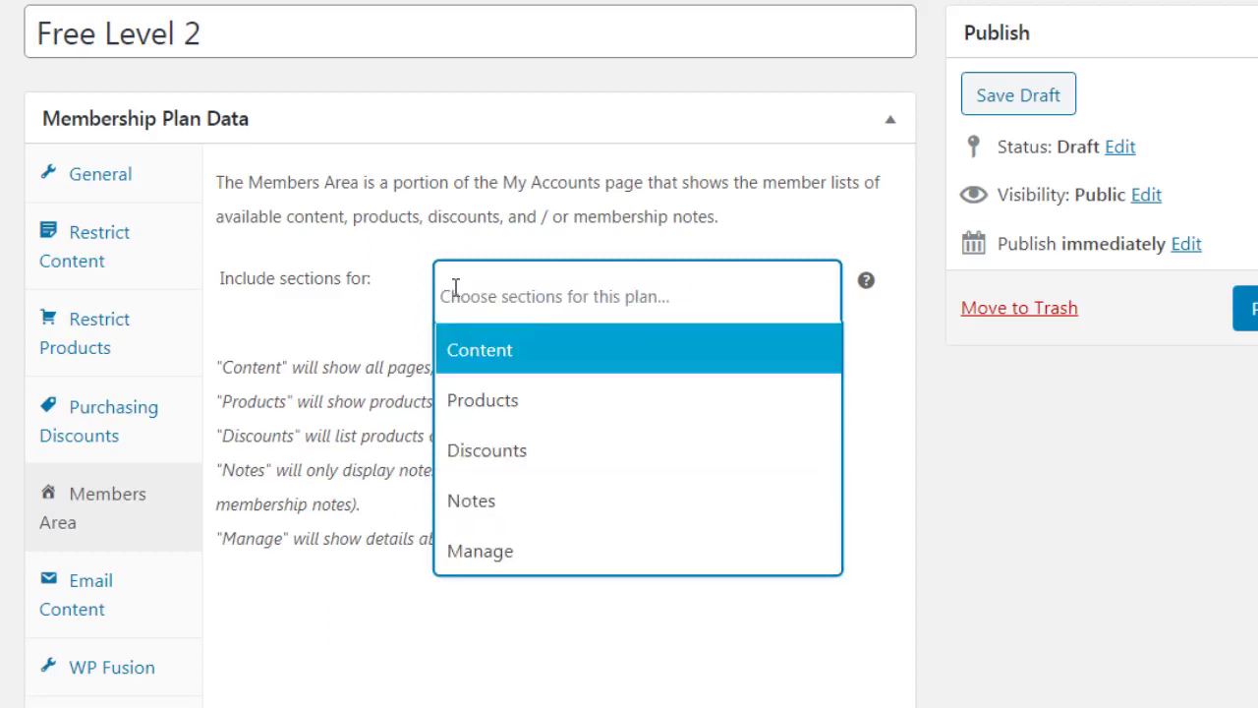
left_click(385, 631)
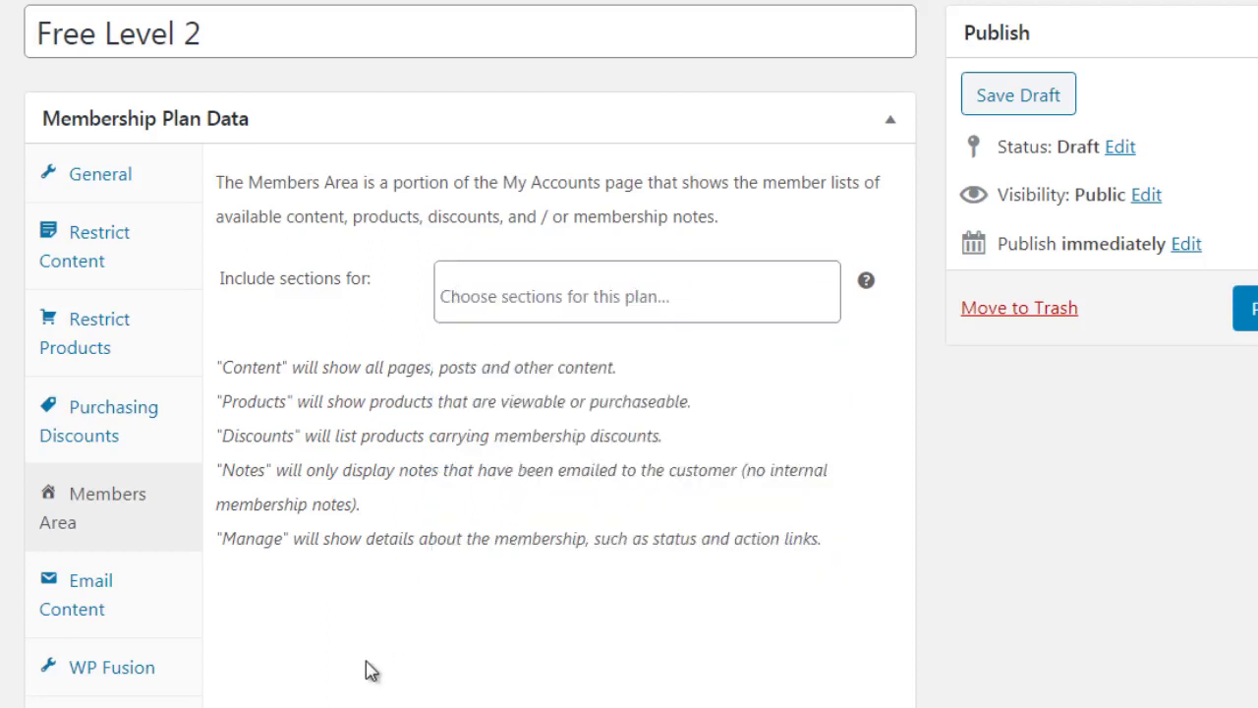
Step: Include the Products, Discounts, Notes and Manage sections in the plan's members area, and open the plan's email content settings
left_click(531, 285)
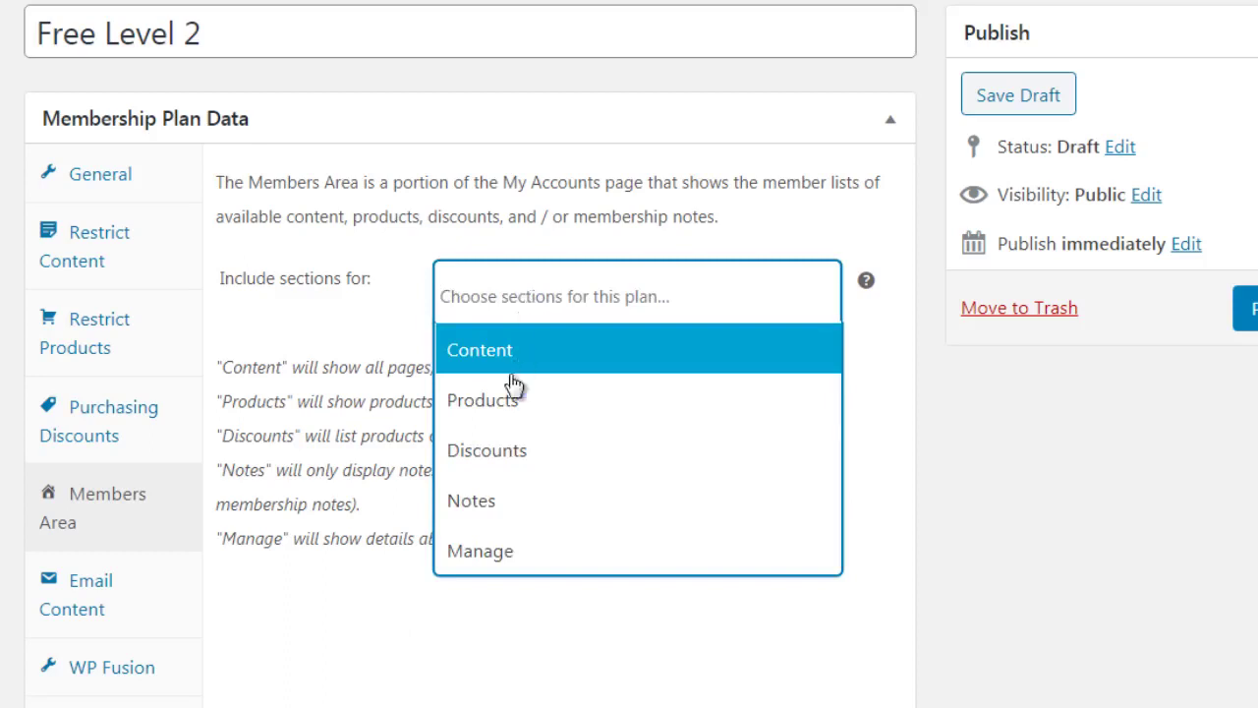
left_click(507, 401)
left_click(459, 639)
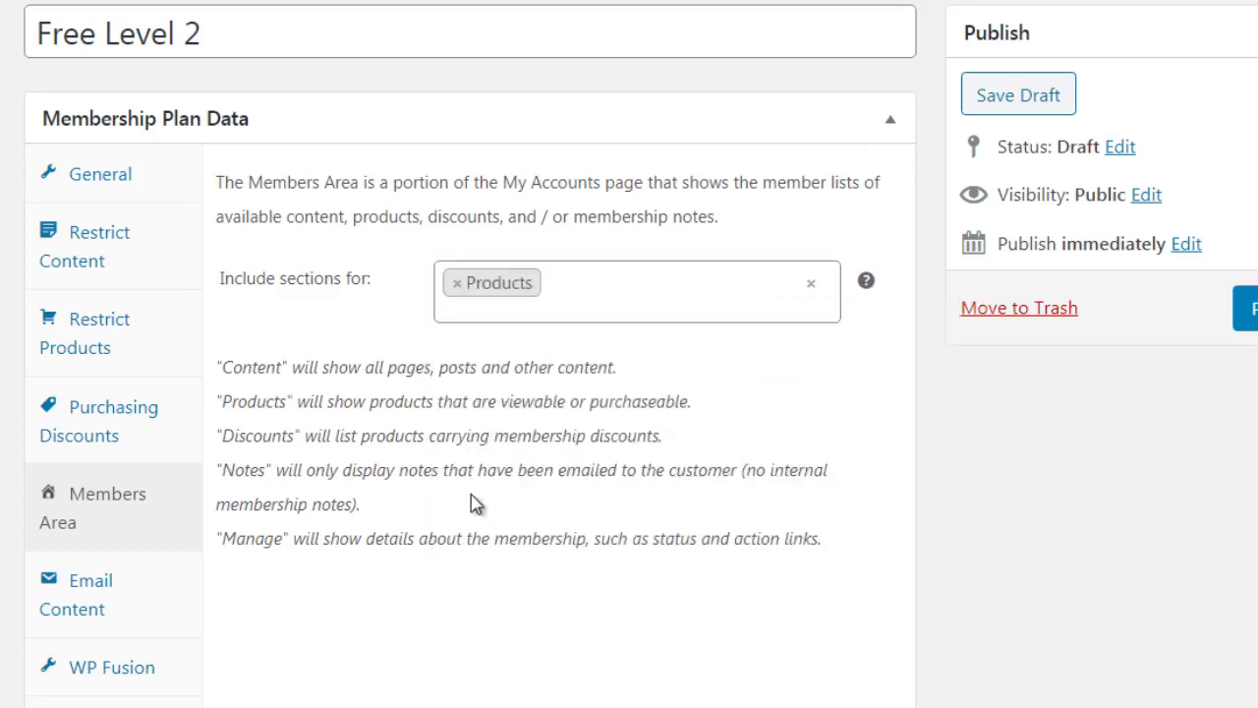
left_click(557, 286)
left_click(536, 462)
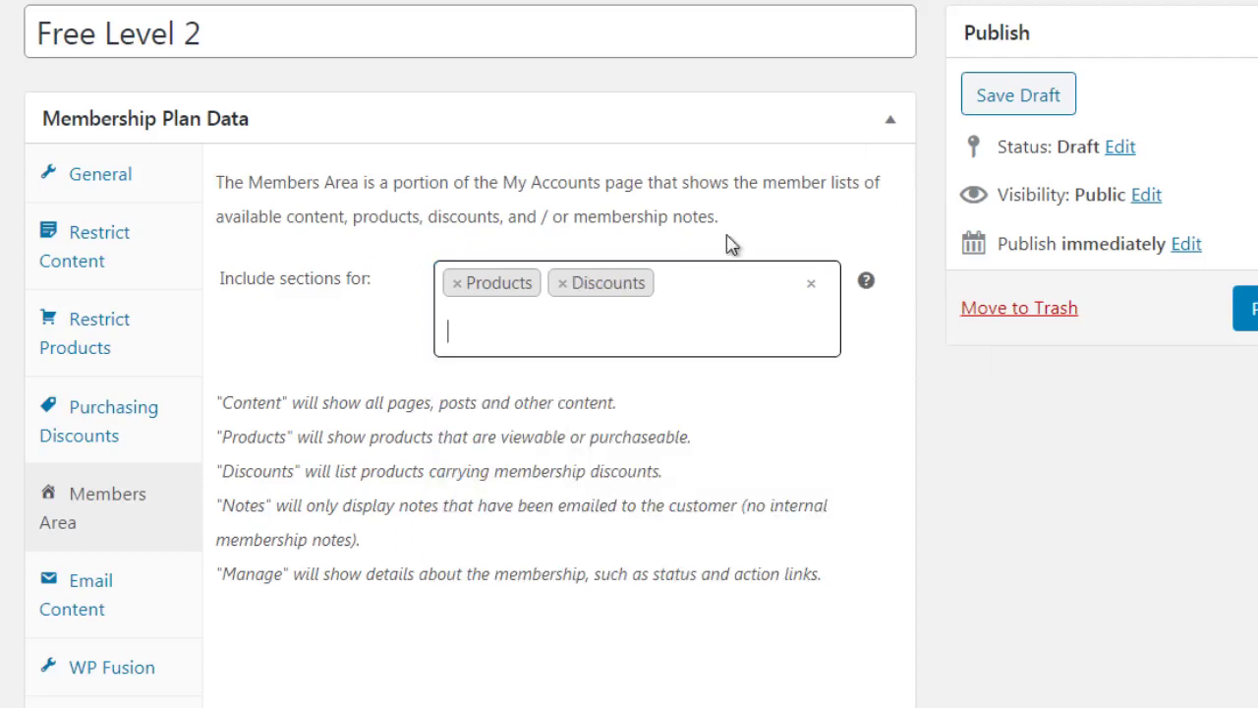
left_click(703, 292)
left_click(568, 552)
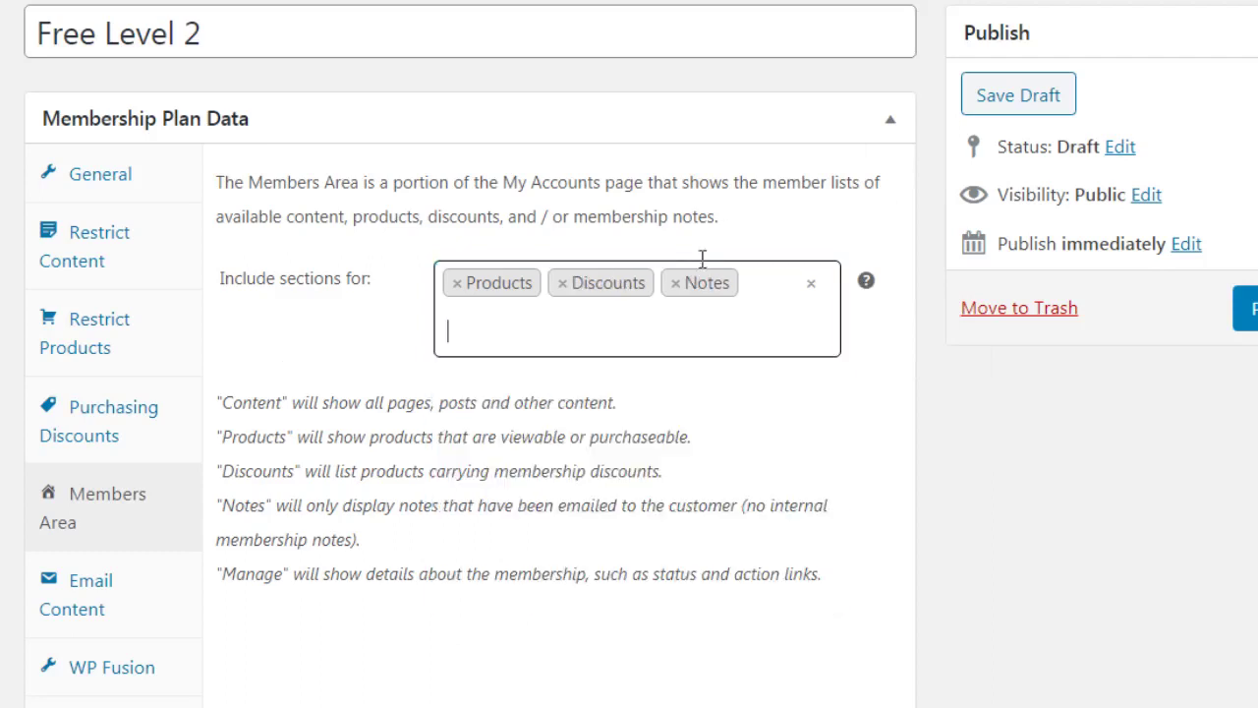
left_click(684, 327)
left_click(587, 600)
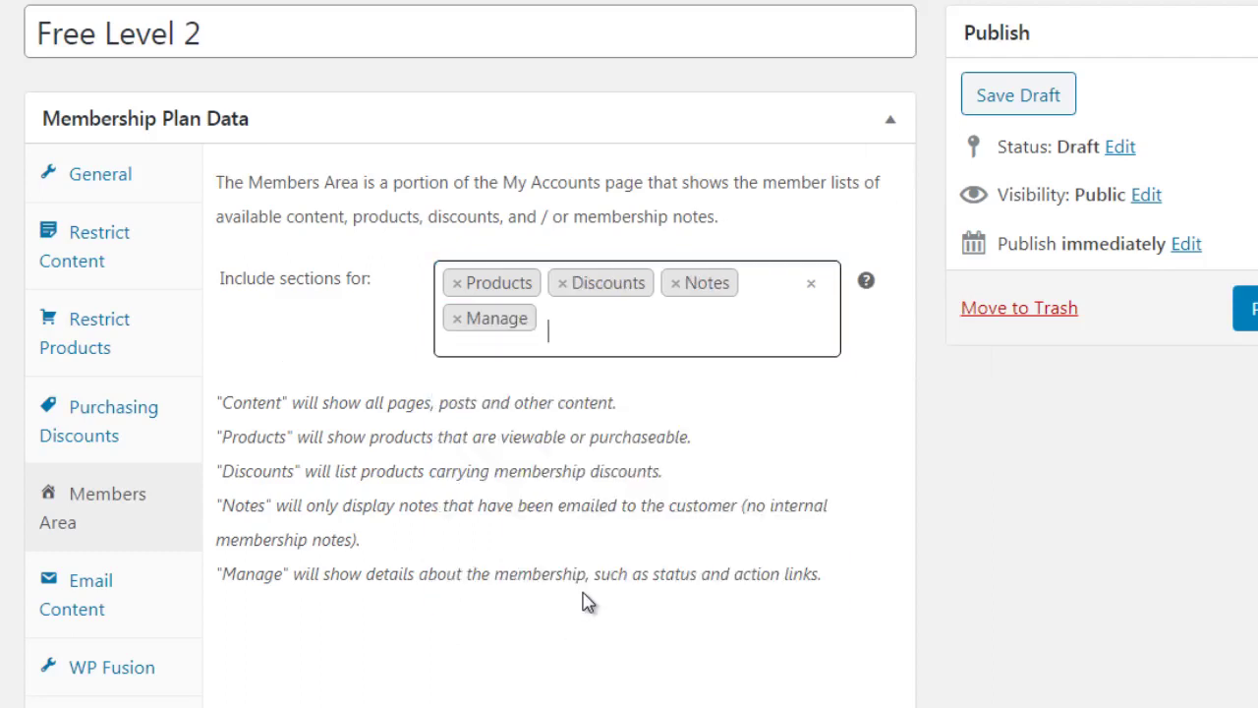
left_click(165, 612)
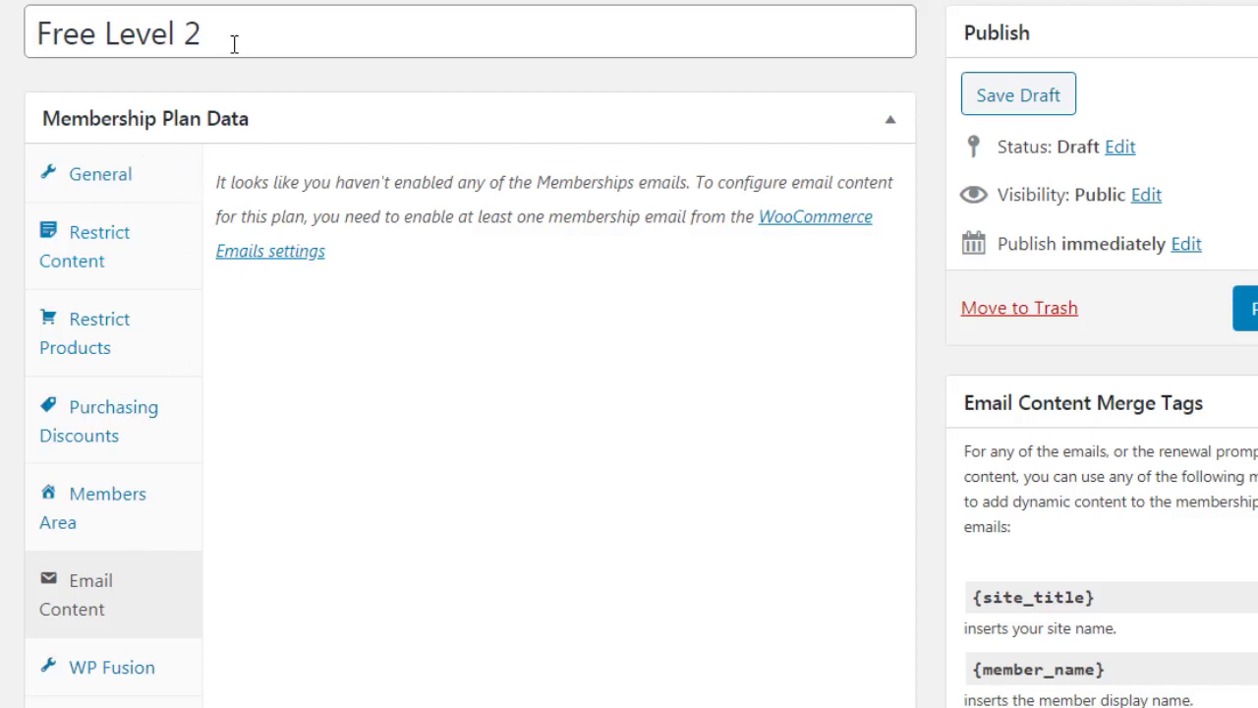
Step: Rename the membership plan as "Premium - $97 one time fee (all access pass)"
left_click(176, 180)
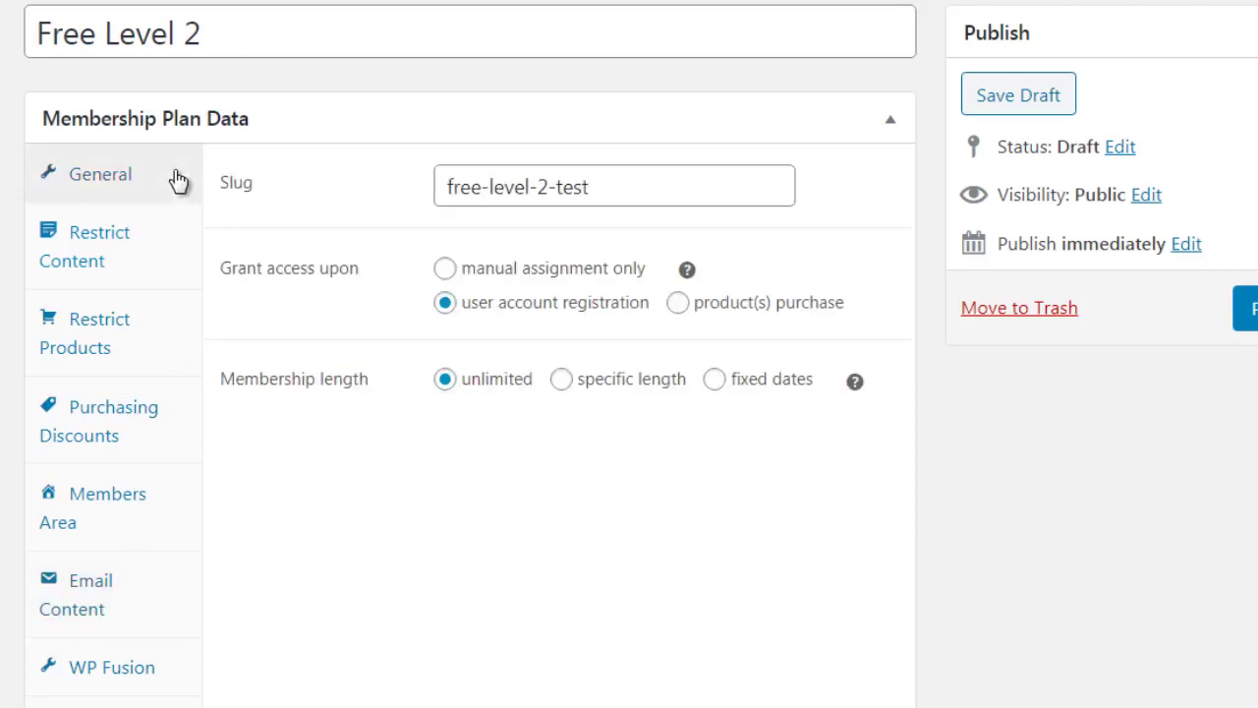
left_click_drag(236, 40, 15, 51)
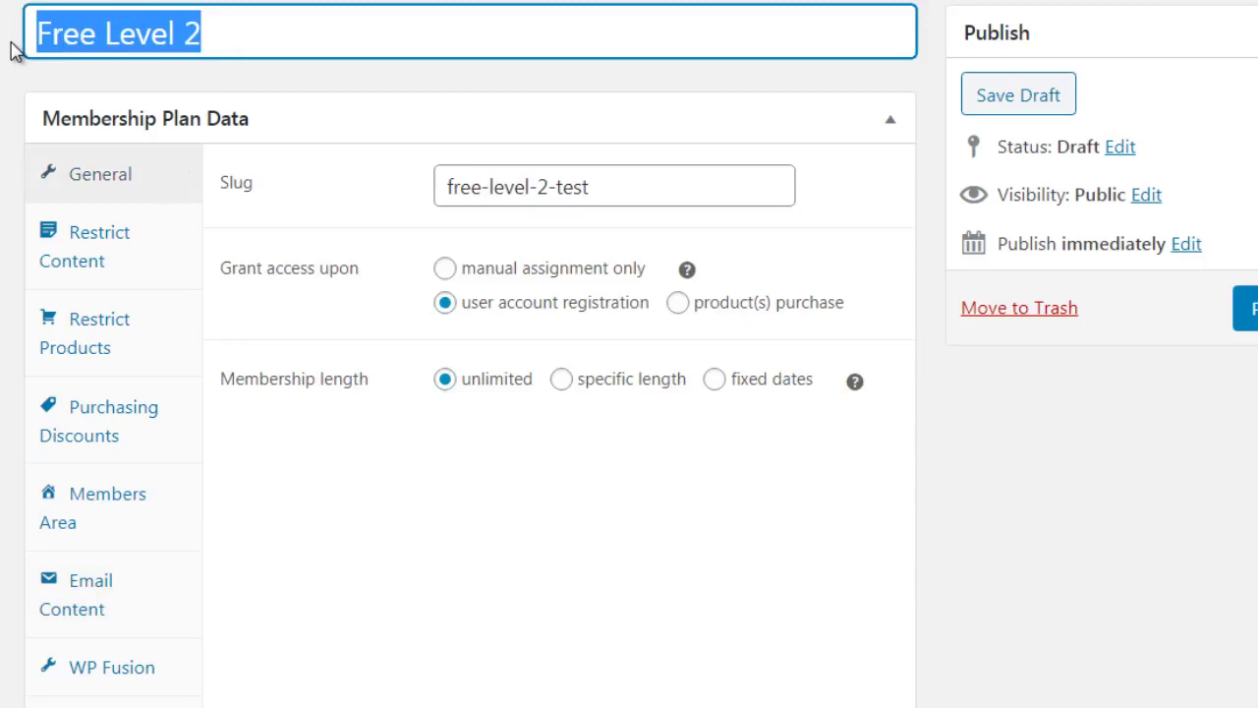
type("Premium")
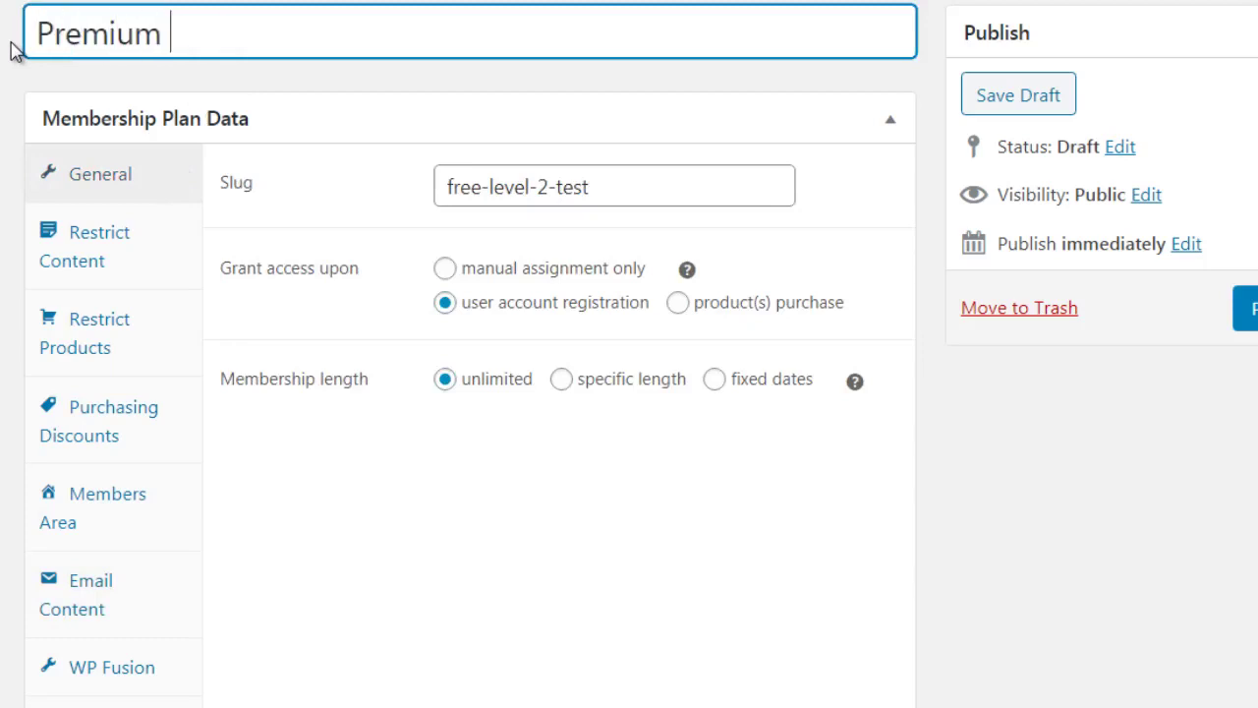
type(" - $97")
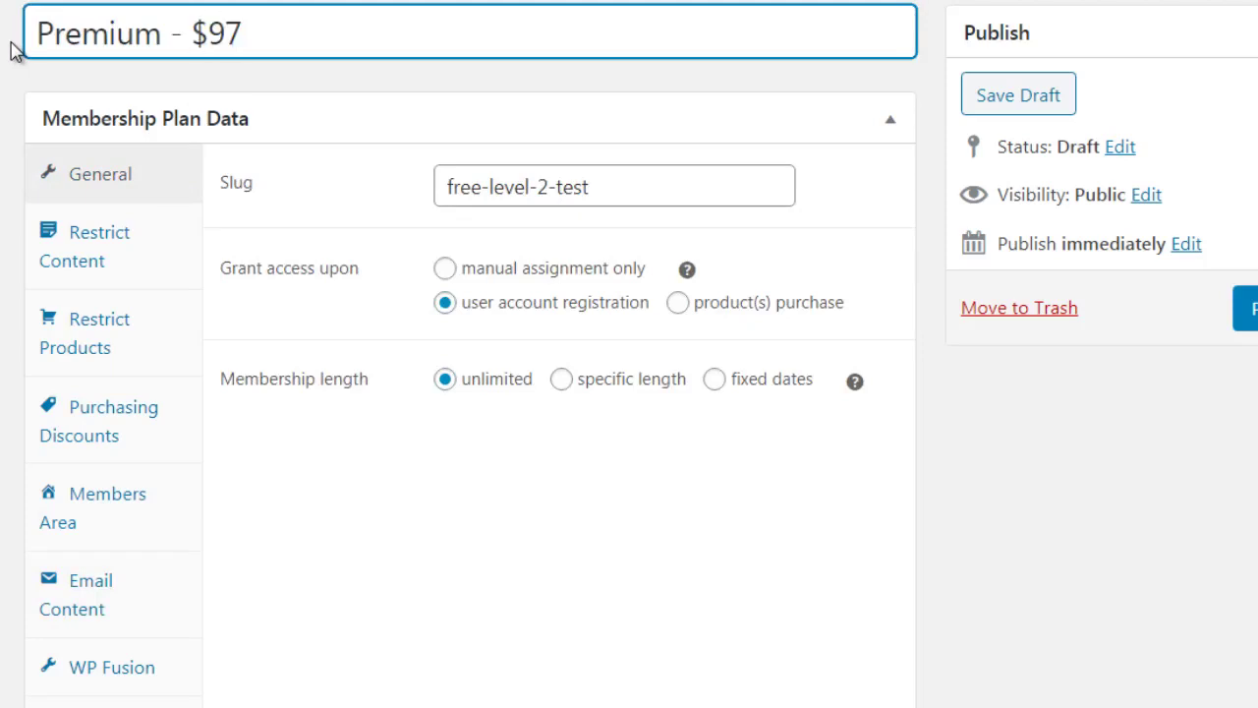
type(" one time fee")
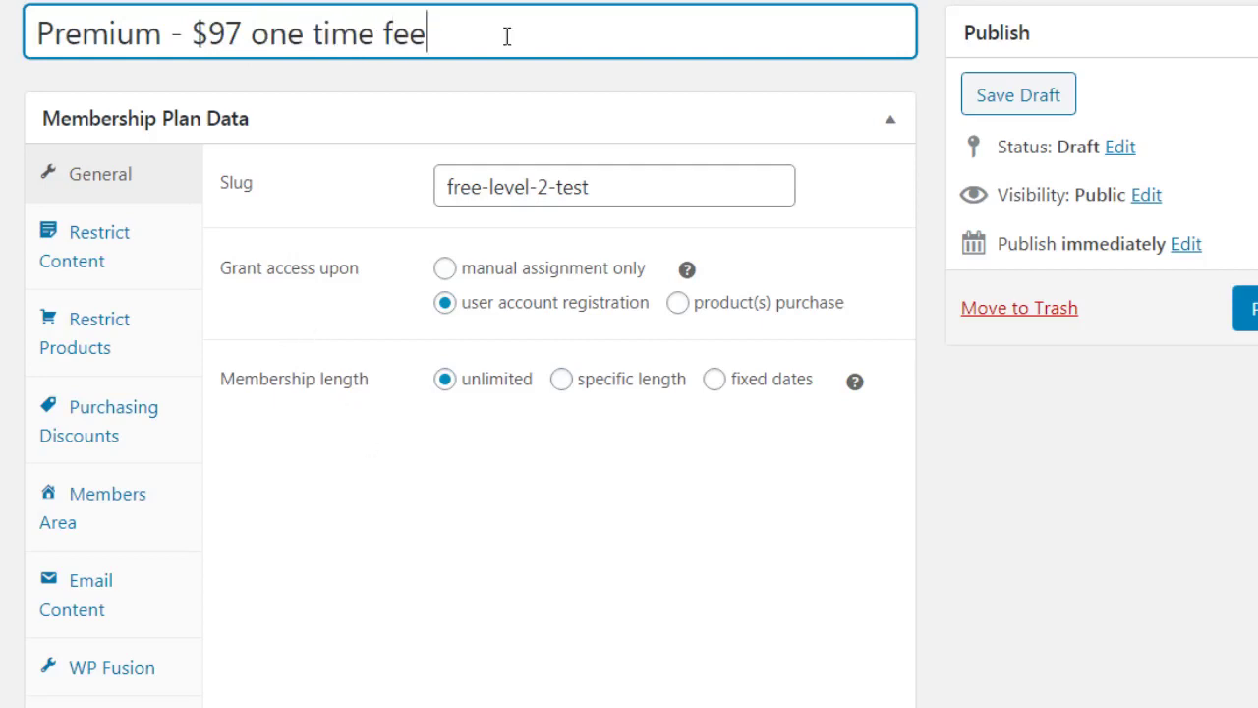
type(" (access")
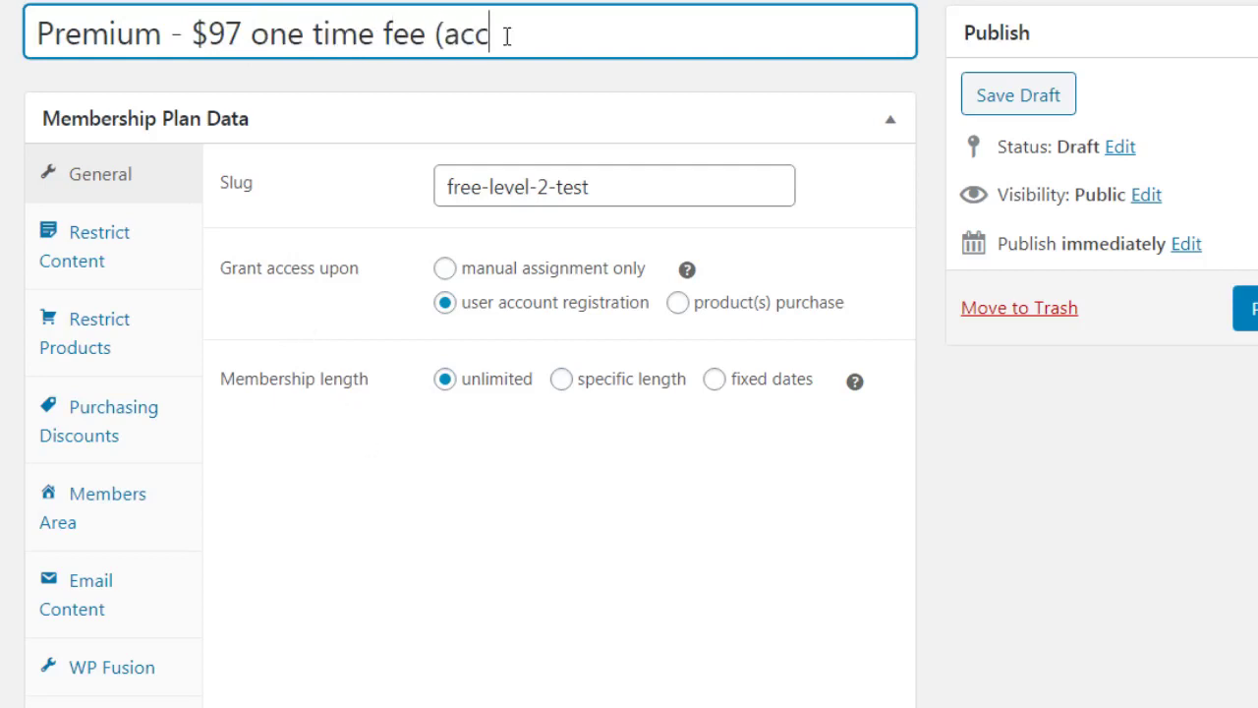
key("BackSpace")
key("BackSpace")
key("BackSpace")
key("BackSpace")
key("BackSpace")
type("ll access pass)")
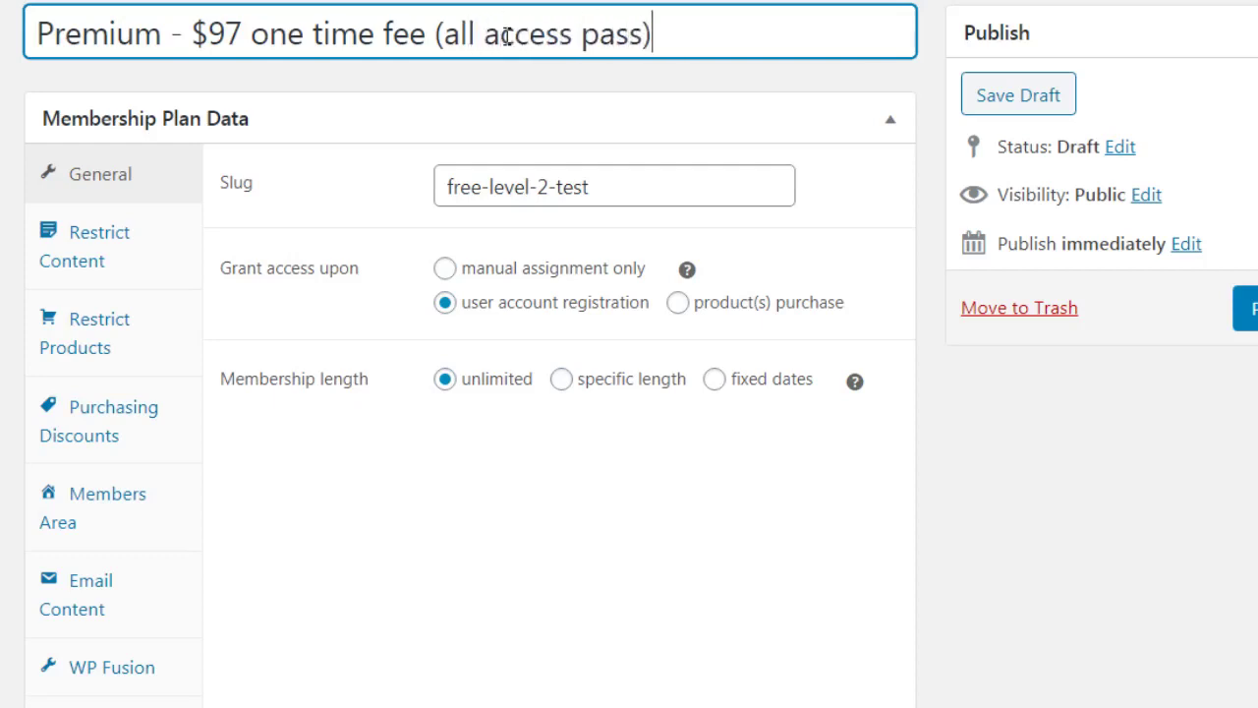
left_click(414, 506)
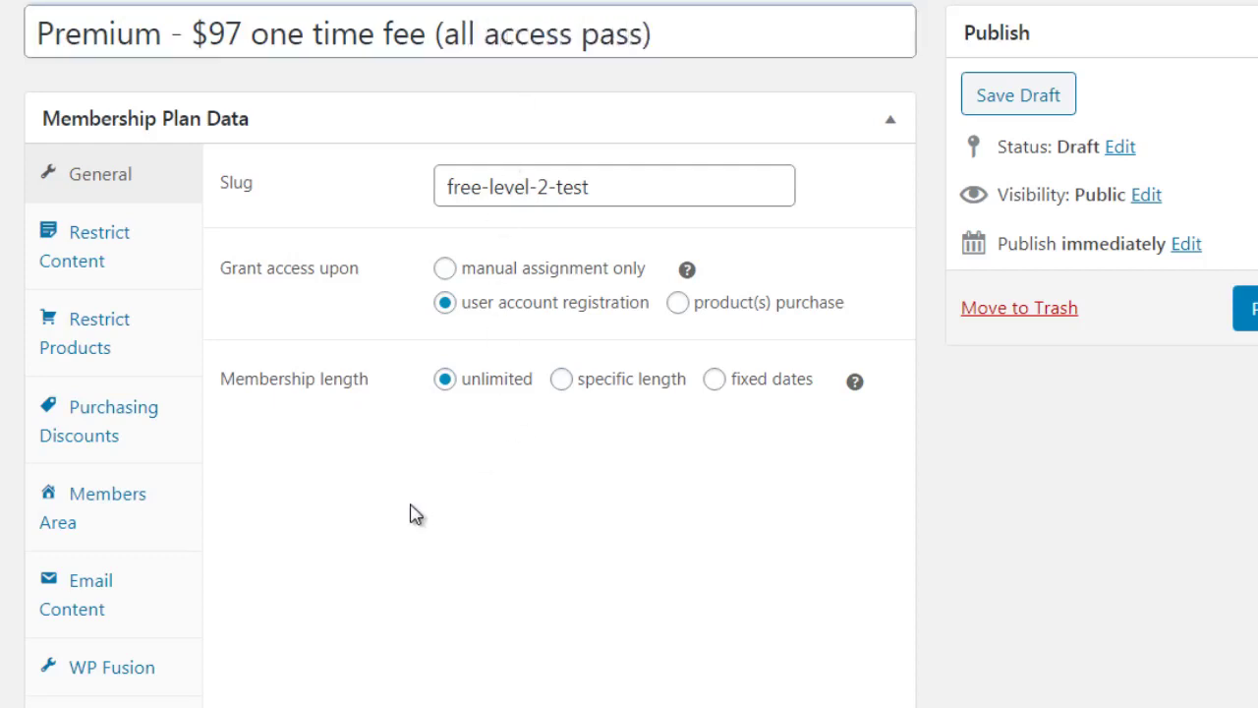
Step: Set the plan's slug to "premium-level" and grant access upon product(s) purchase
left_click_drag(626, 180, 408, 165)
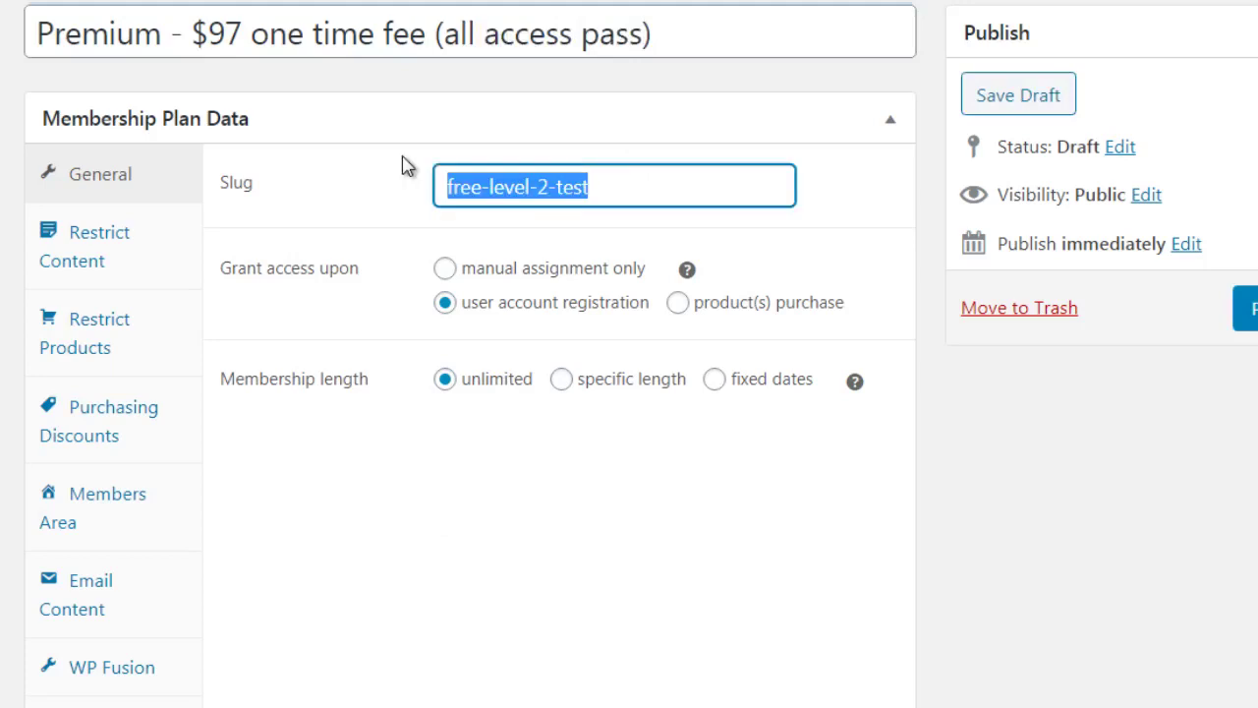
type("premium")
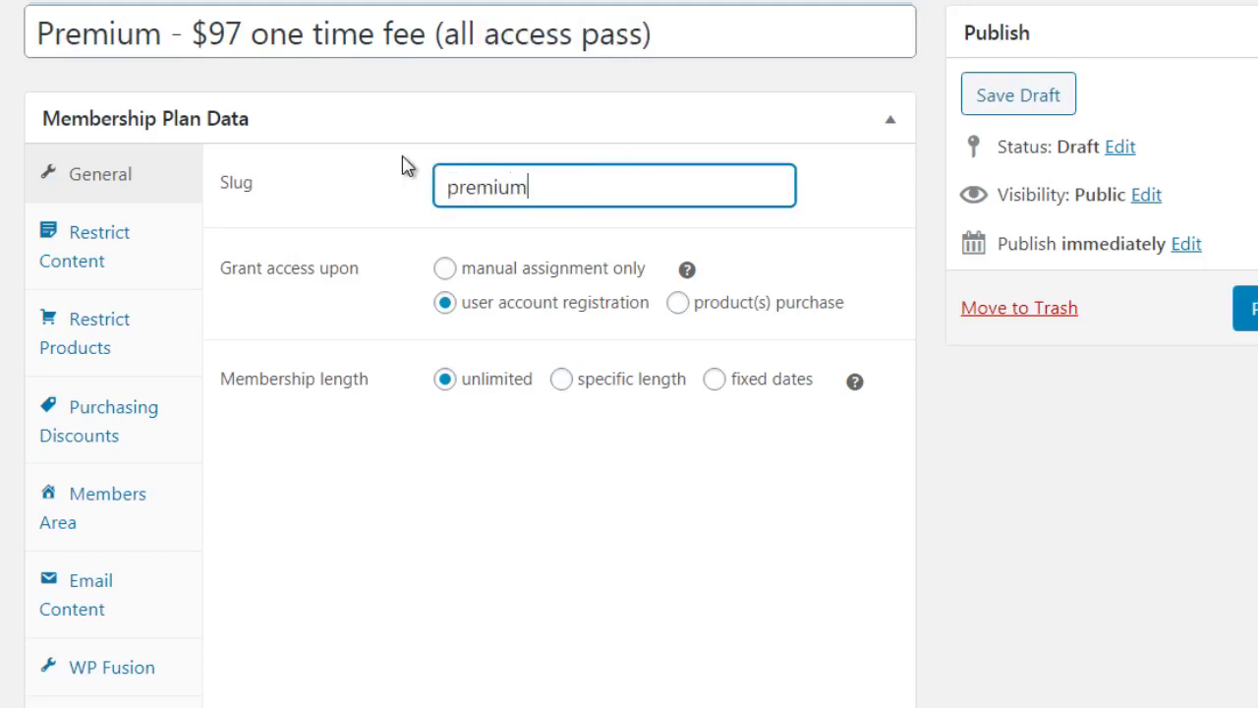
type("-level")
left_click(678, 304)
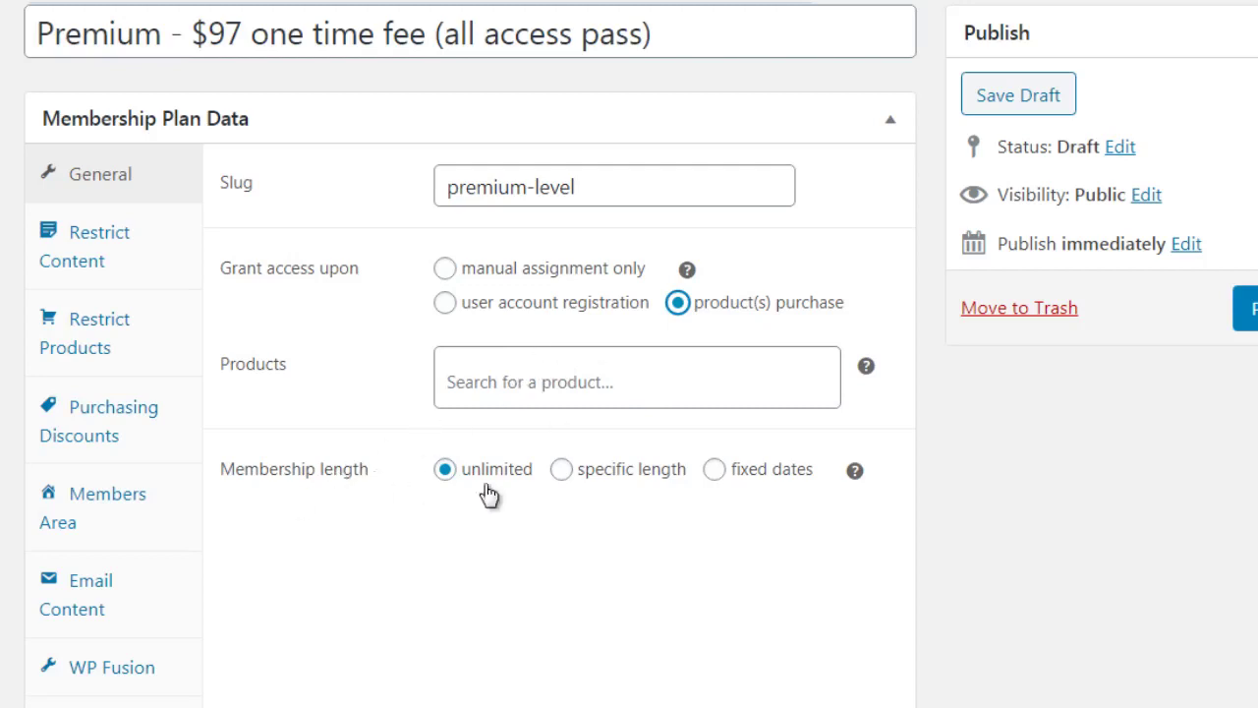
Step: Look over the content types available for the plan's Pages restriction rule
left_click(173, 263)
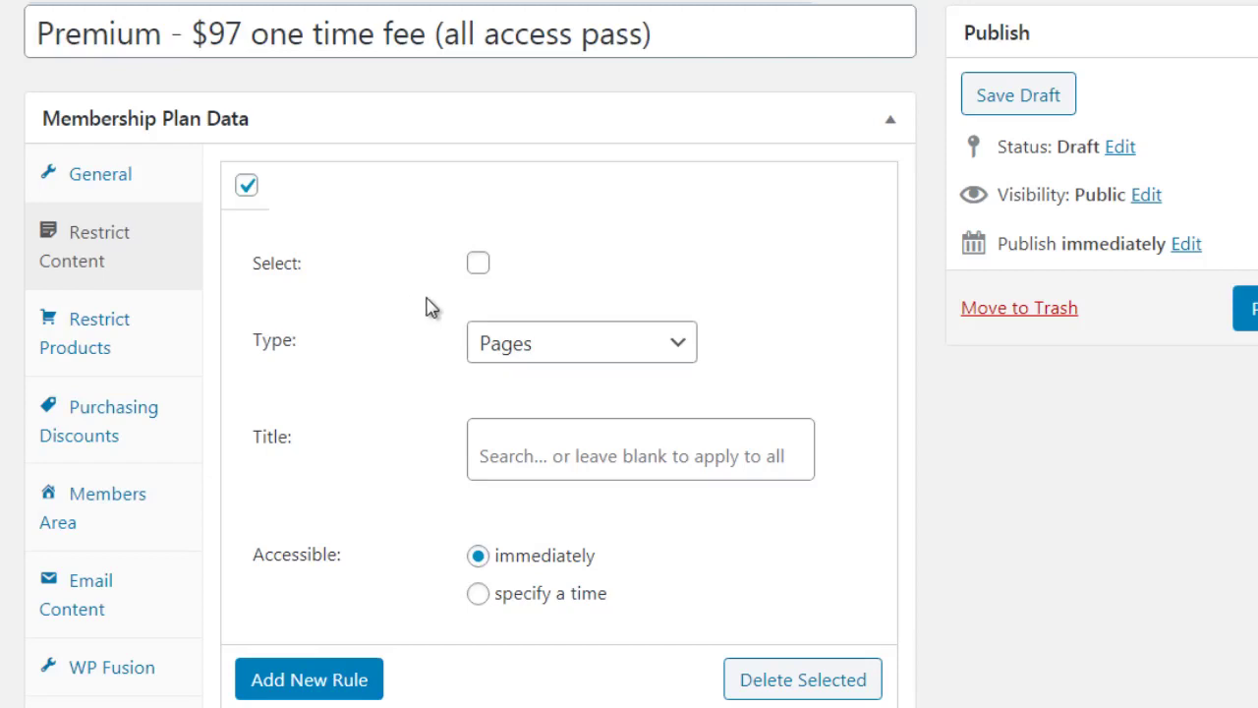
left_click(557, 348)
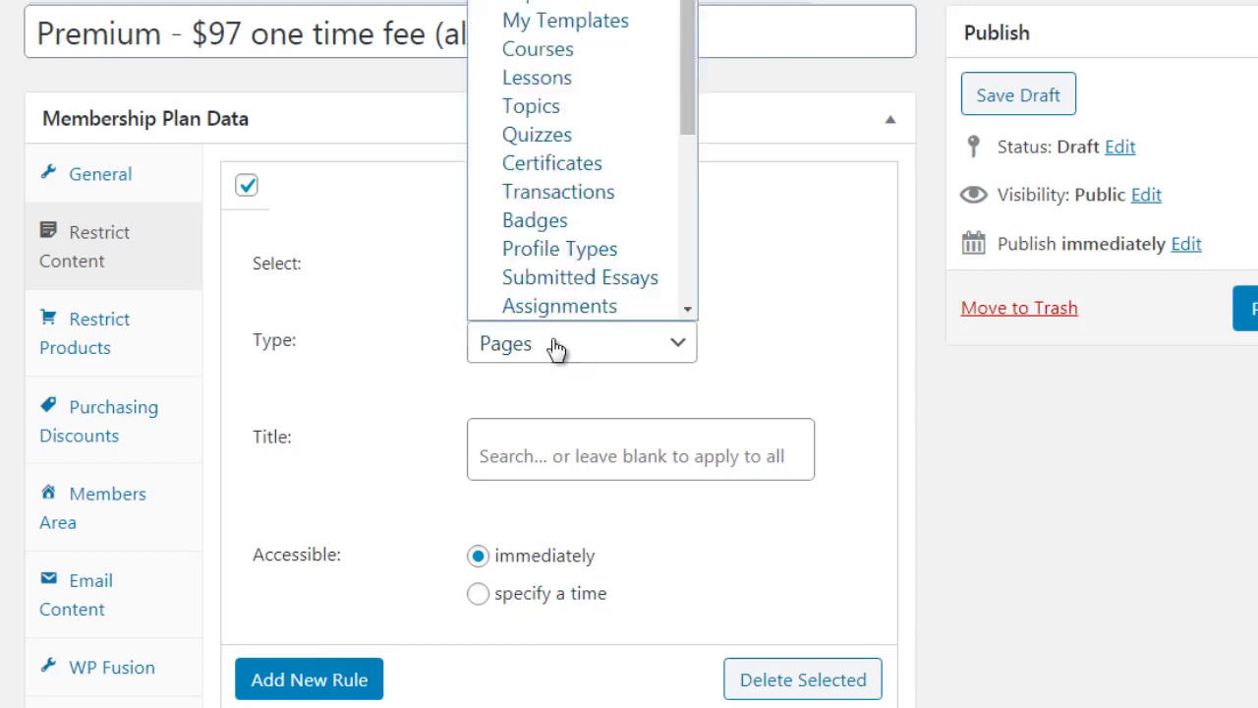
left_click(418, 352)
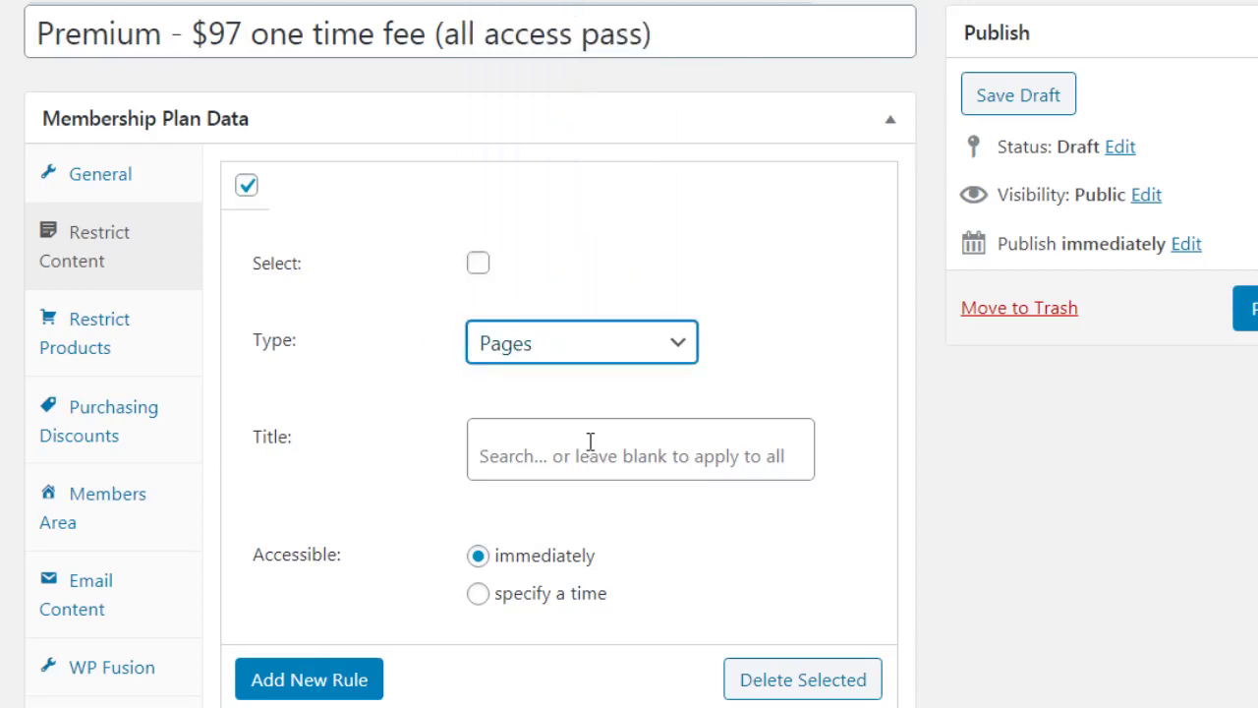
left_click(522, 345)
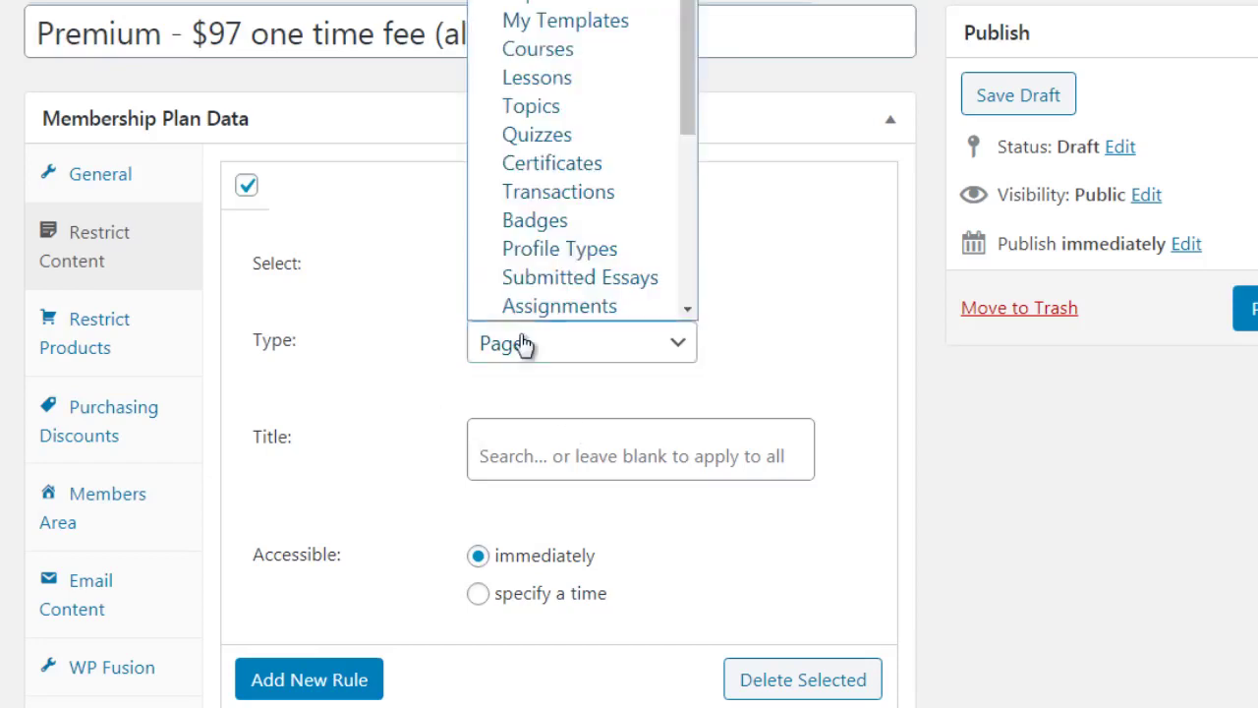
left_click(412, 531)
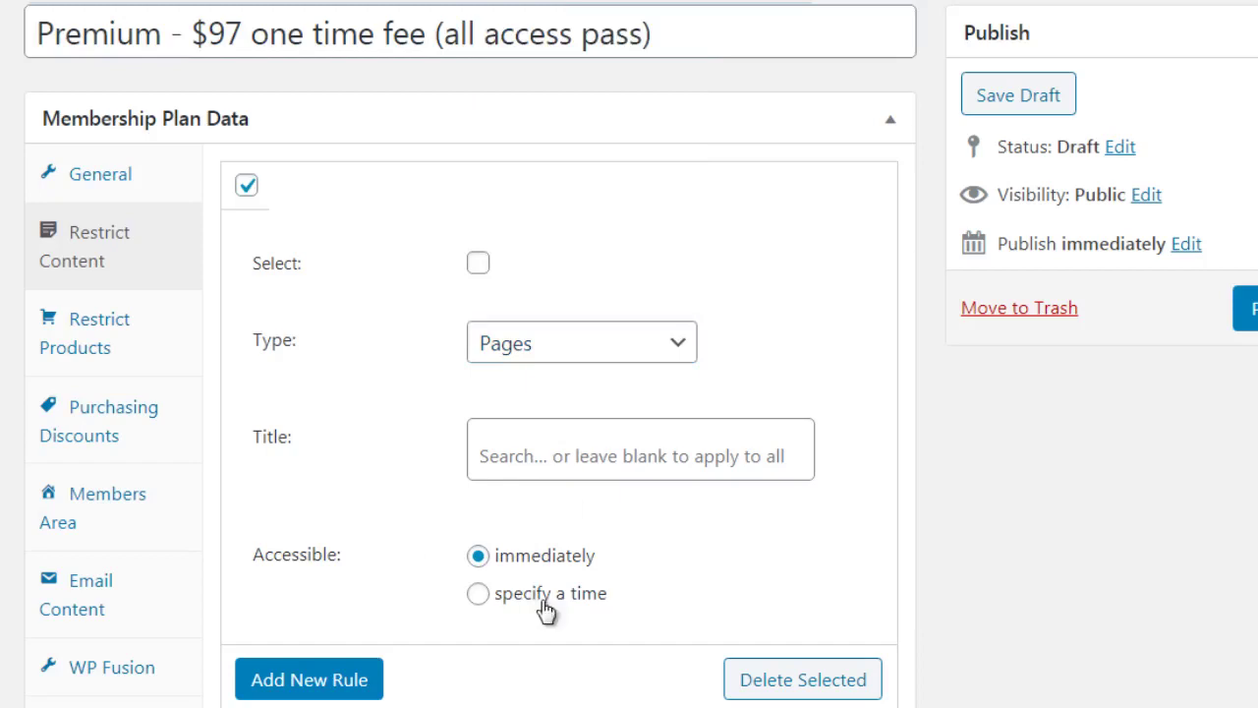
Step: Add a second content restriction rule to the plan, keeping its type as Posts and its access immediate
left_click(288, 681)
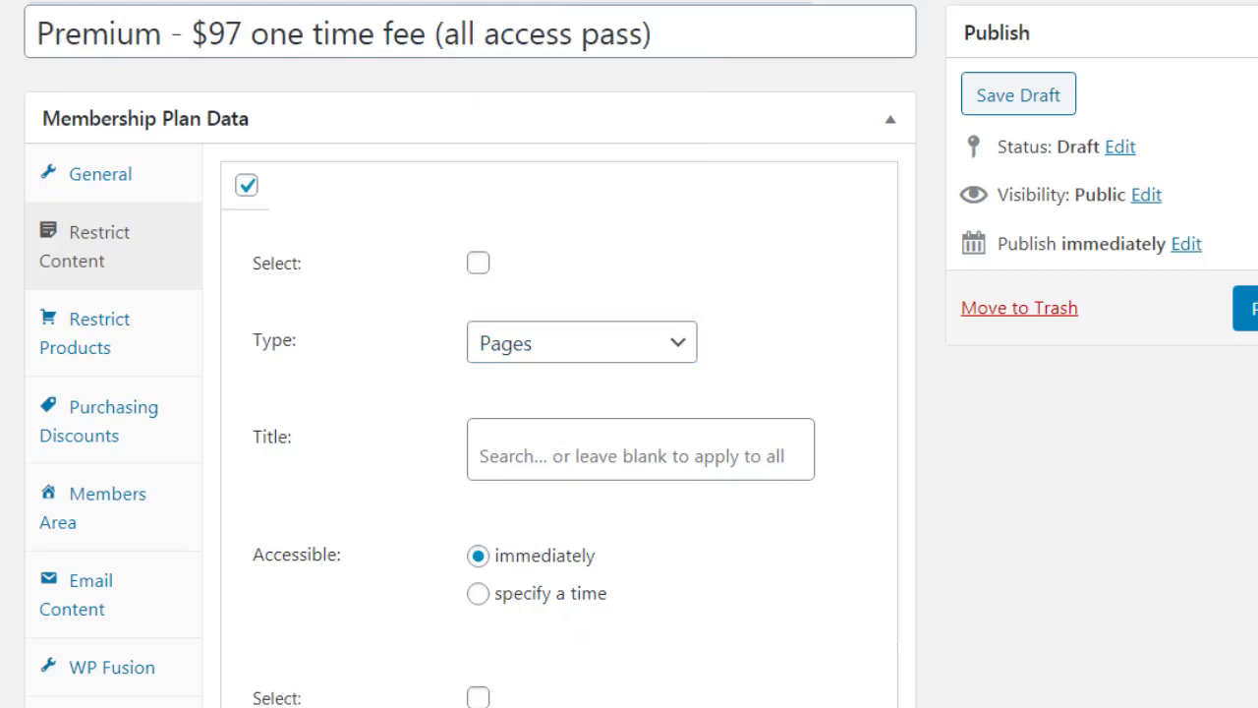
scroll(623, 426, "down", 3)
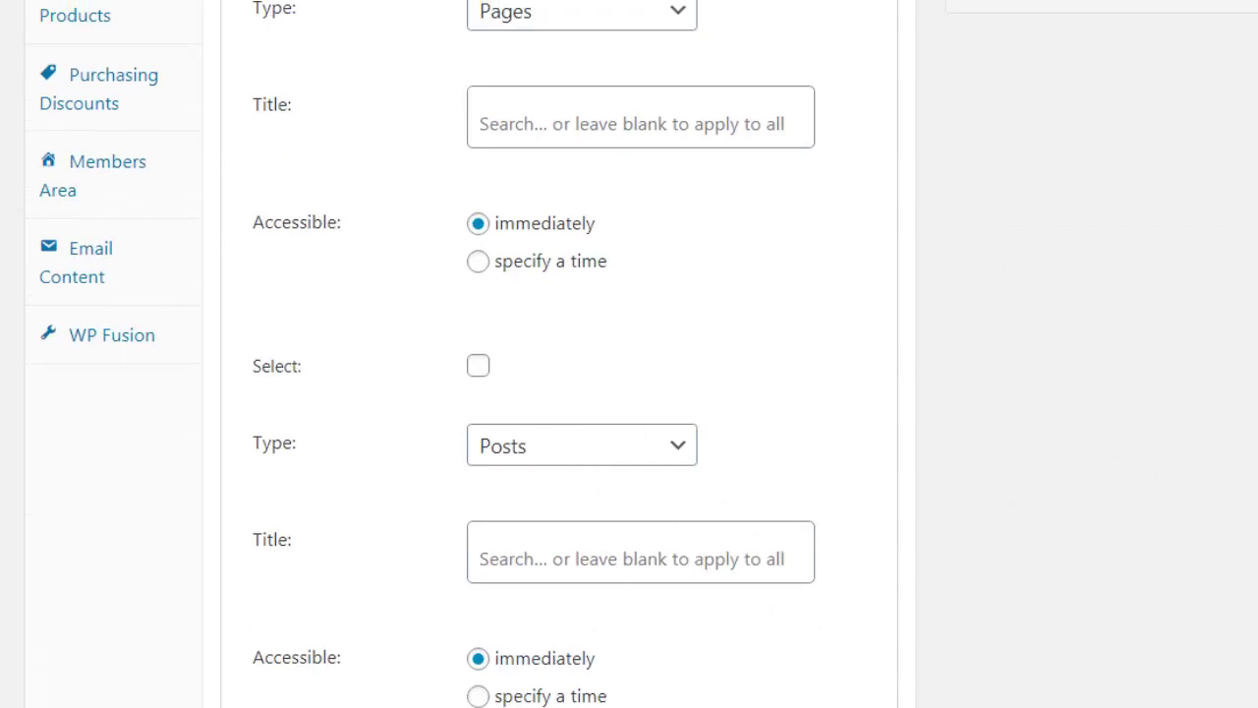
scroll(629, 354, "down", 2)
scroll(629, 354, "up", 4)
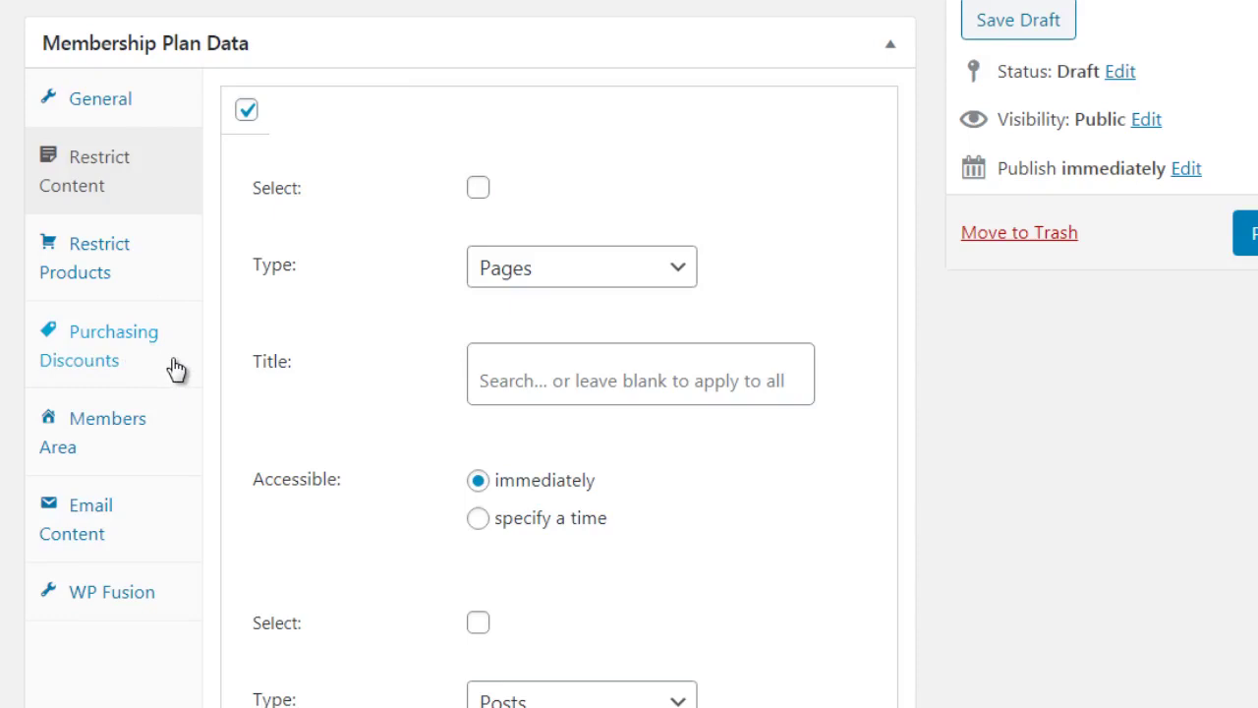
Step: Add the Content section to the plan's members area and publish the plan, accepting that rules without titles apply to all content
left_click(167, 450)
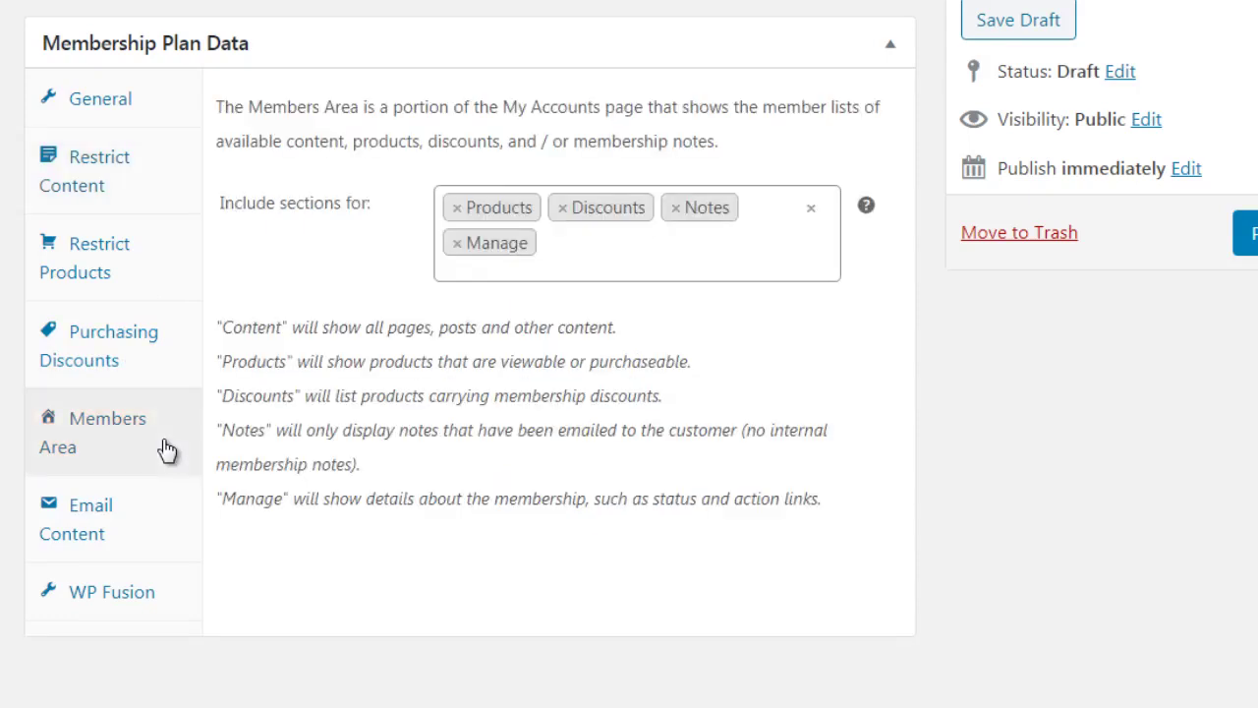
left_click(623, 258)
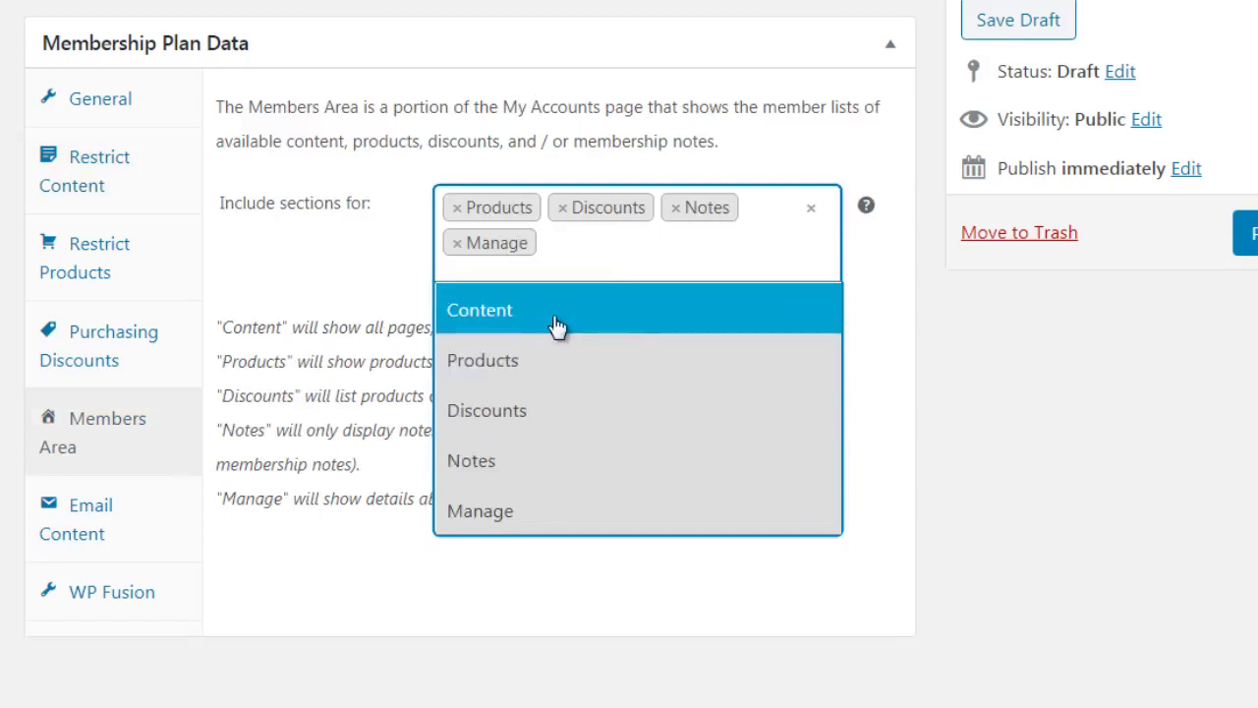
left_click(556, 316)
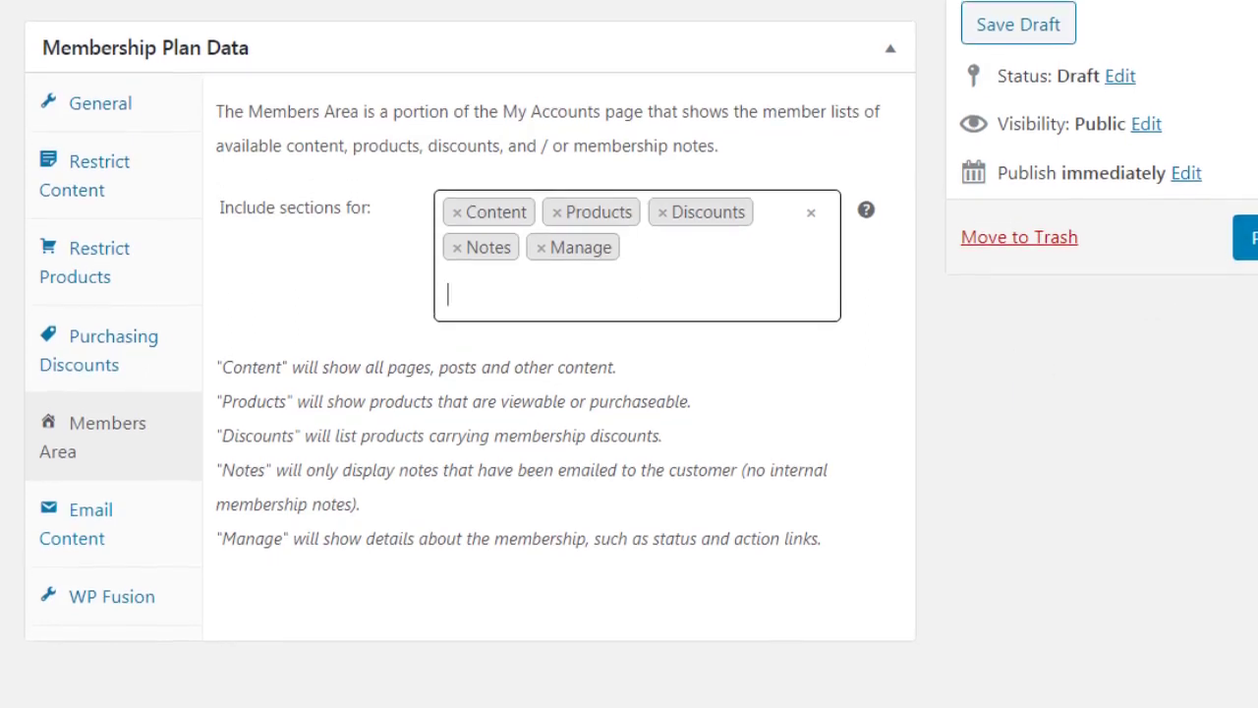
left_click(1250, 238)
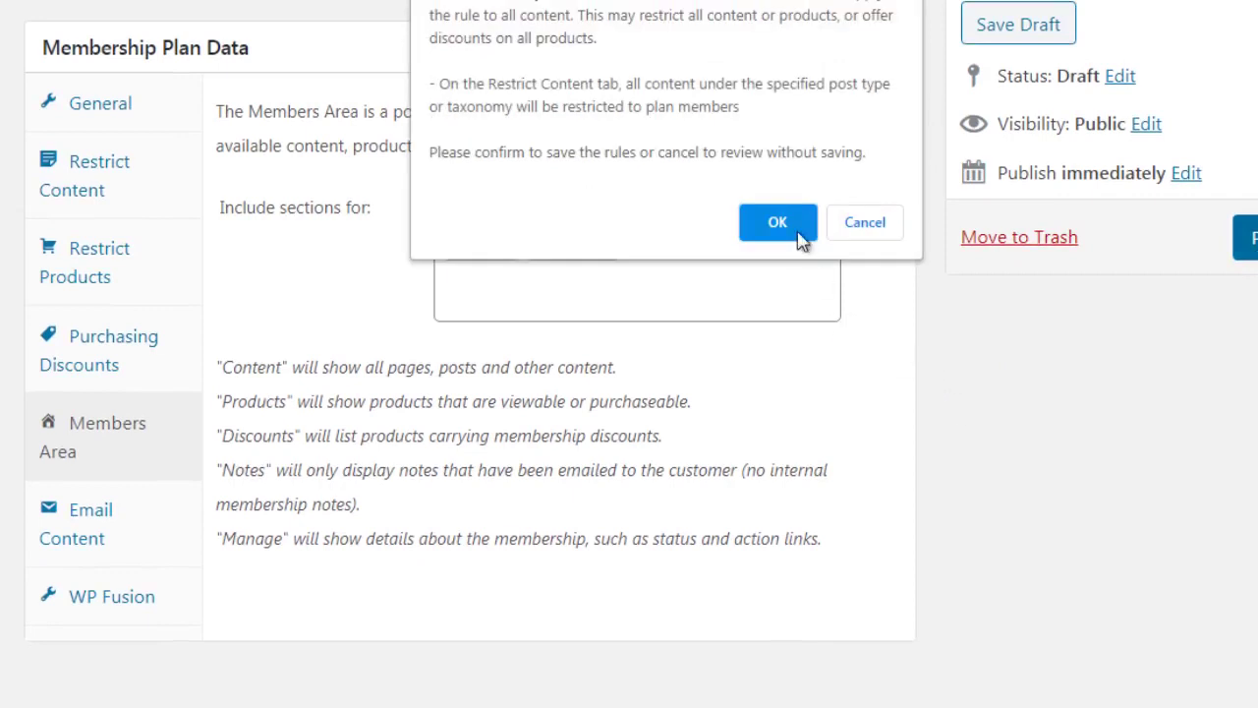
left_click(781, 223)
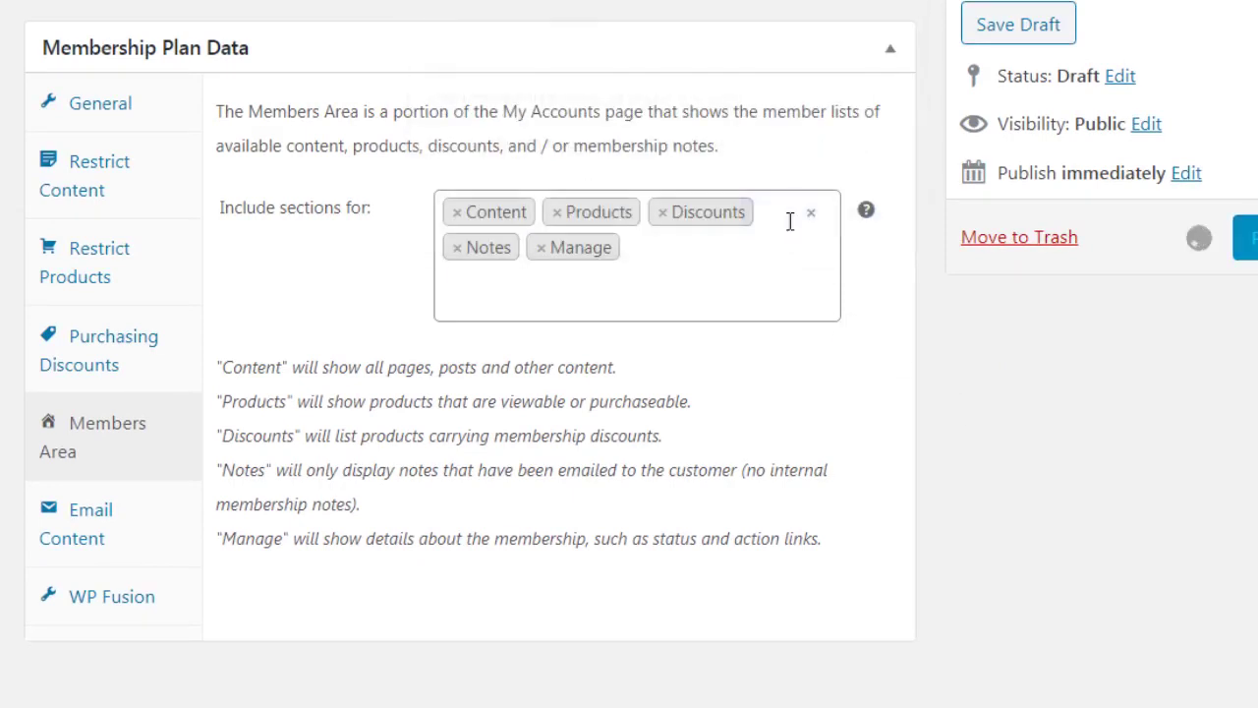